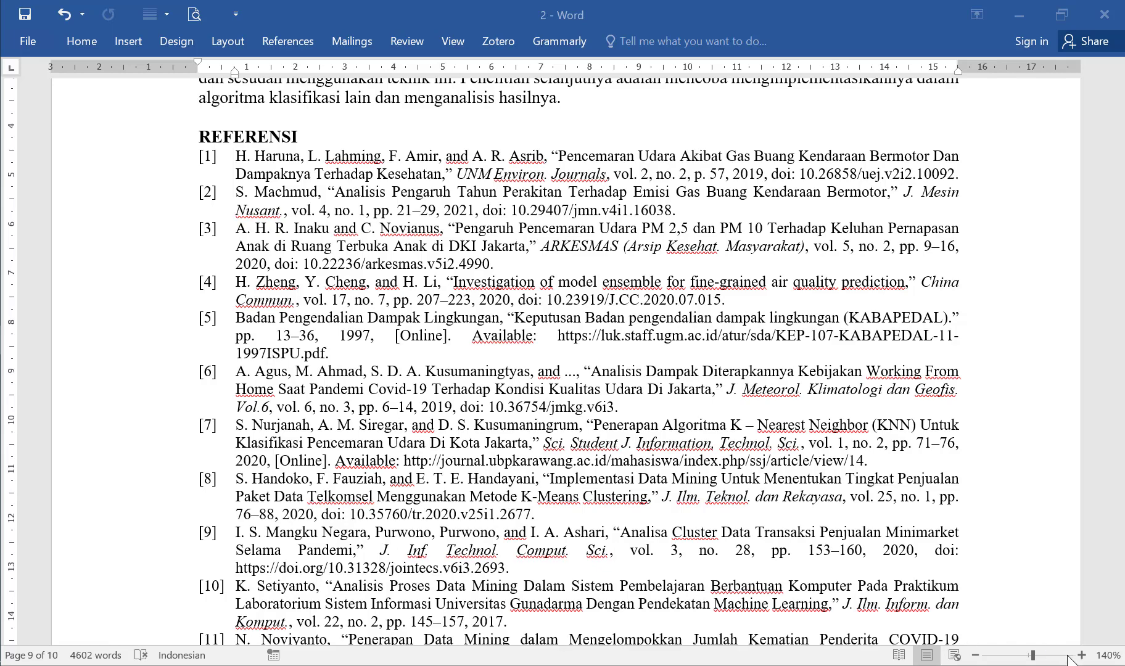
Zoom the document in to 160% around the REFERENSI list.
click(1081, 655)
click(1081, 655)
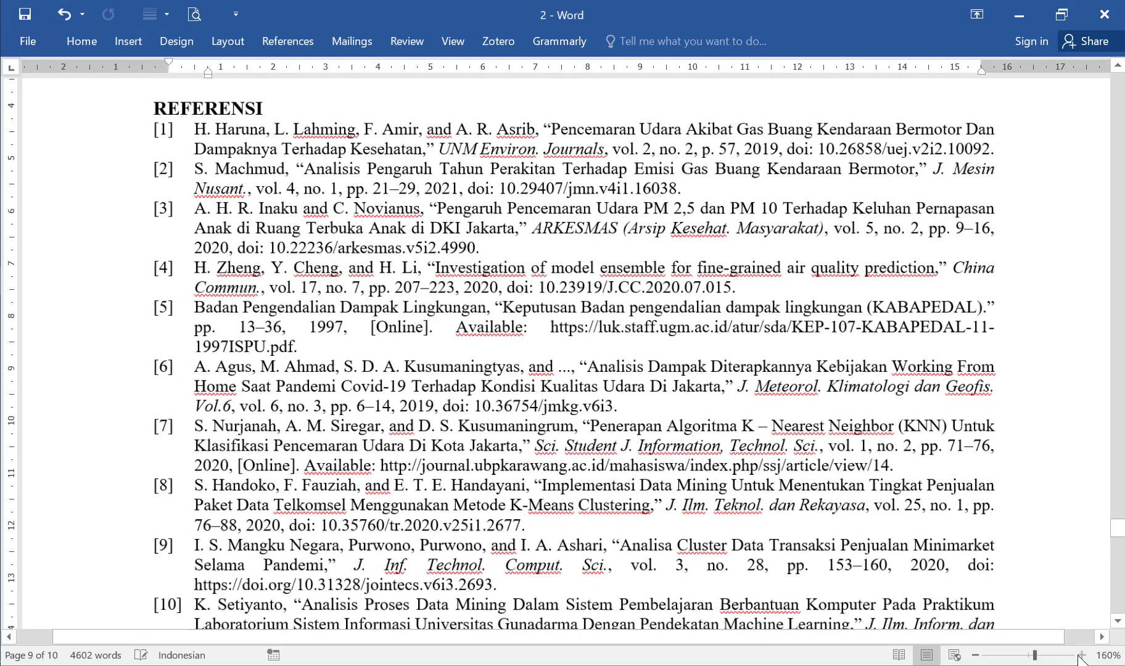
scroll(789, 404, up, 2)
scroll(559, 341, down, 3)
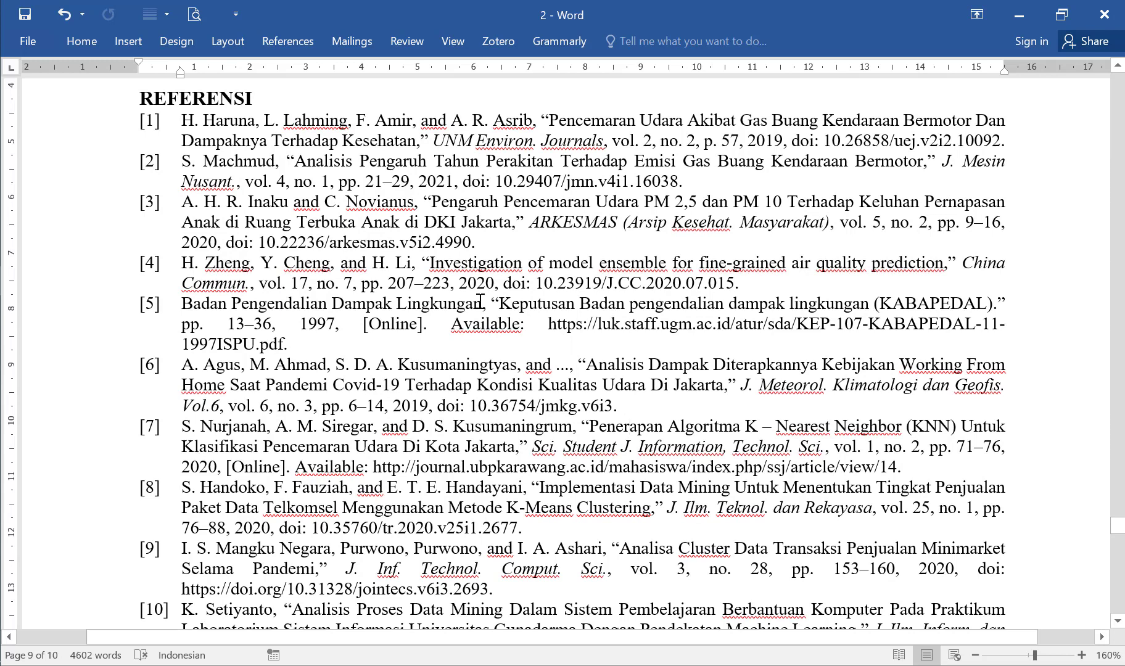
scroll(454, 285, up, 2)
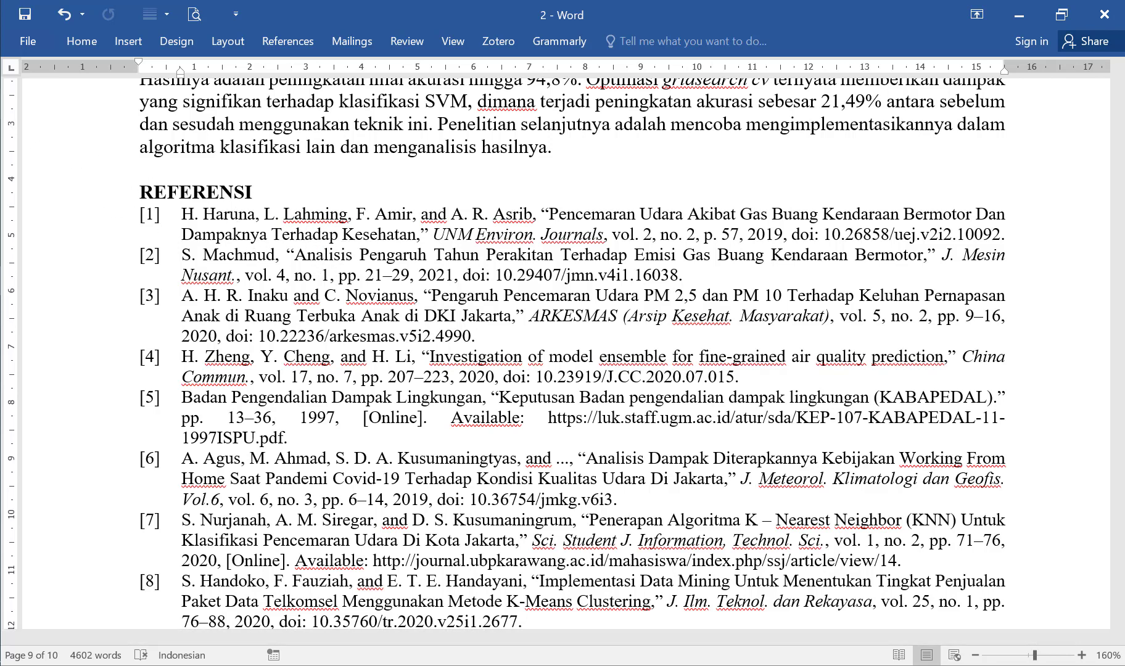
Switch to the browser, place the cursor in the Crossref Simple Text Query box, and return to the Word document.
key(alt+Tab)
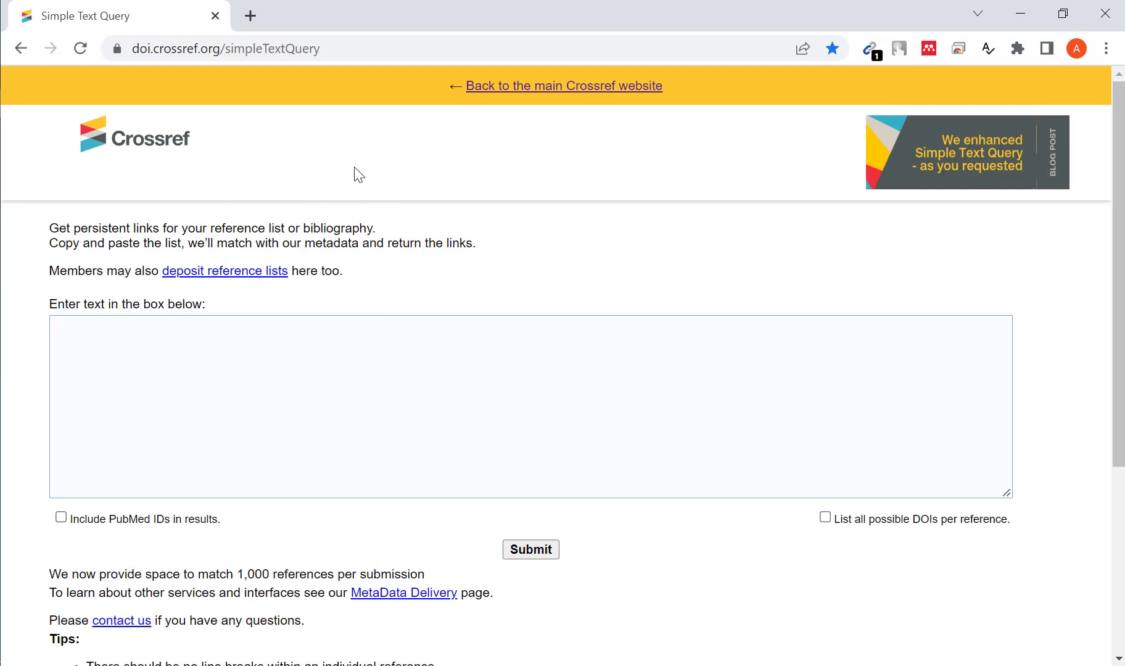
click(374, 409)
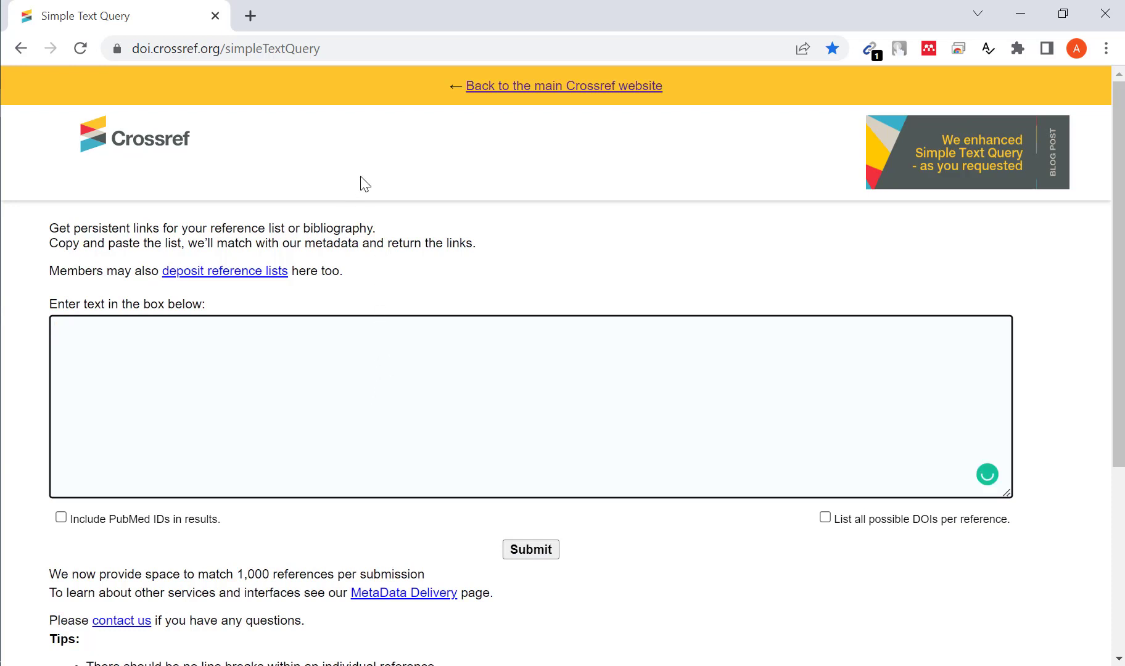
click(721, 596)
click(610, 452)
key(alt+Tab)
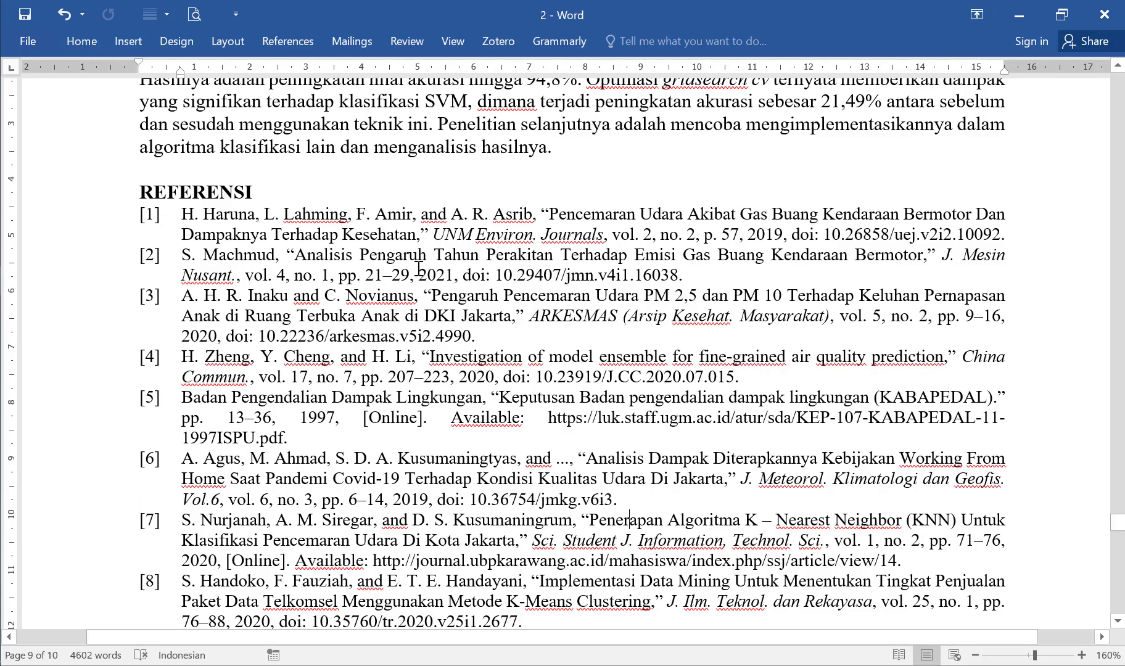
Select and copy references [1] to [4] from the REFERENSI list.
drag(133, 212, 771, 378)
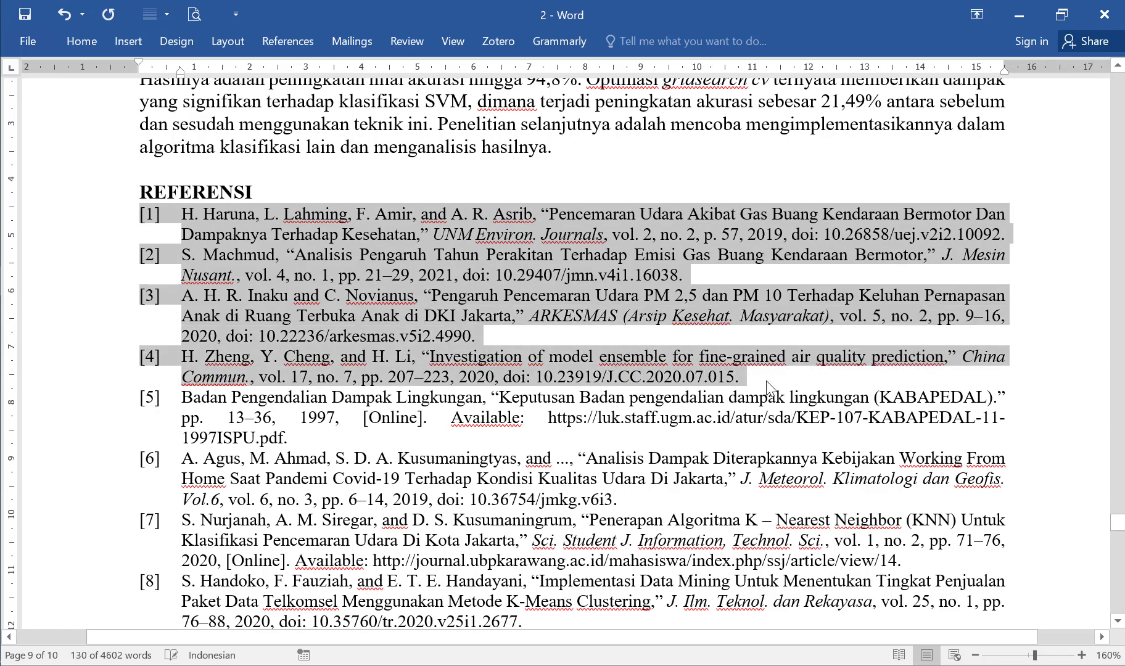
click(766, 383)
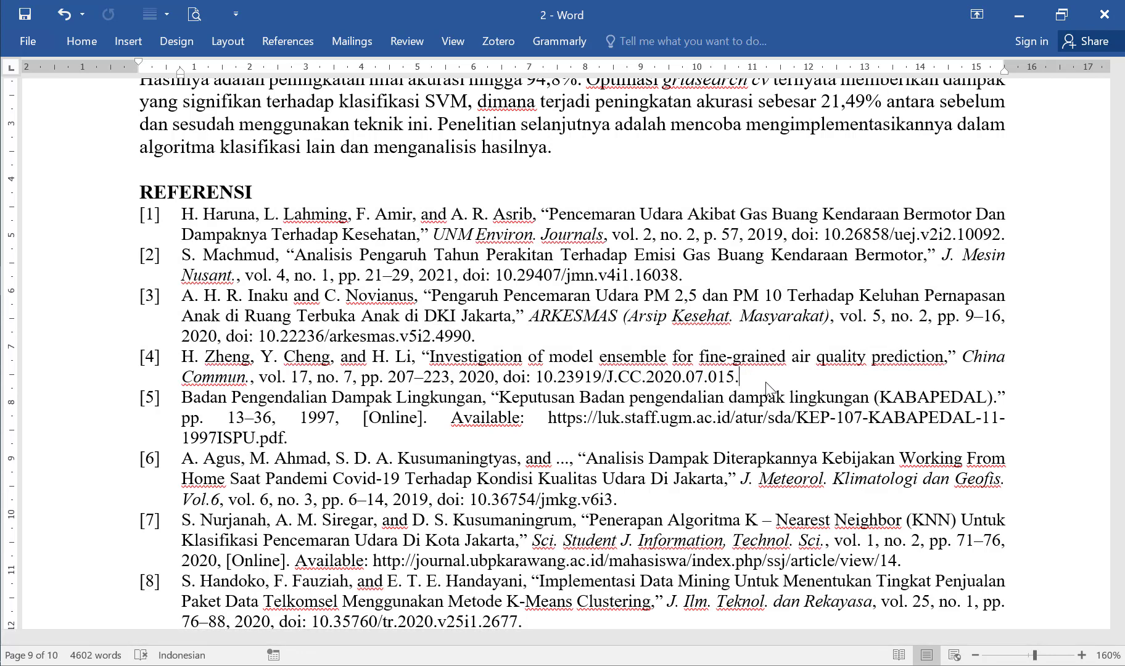
drag(139, 213, 762, 378)
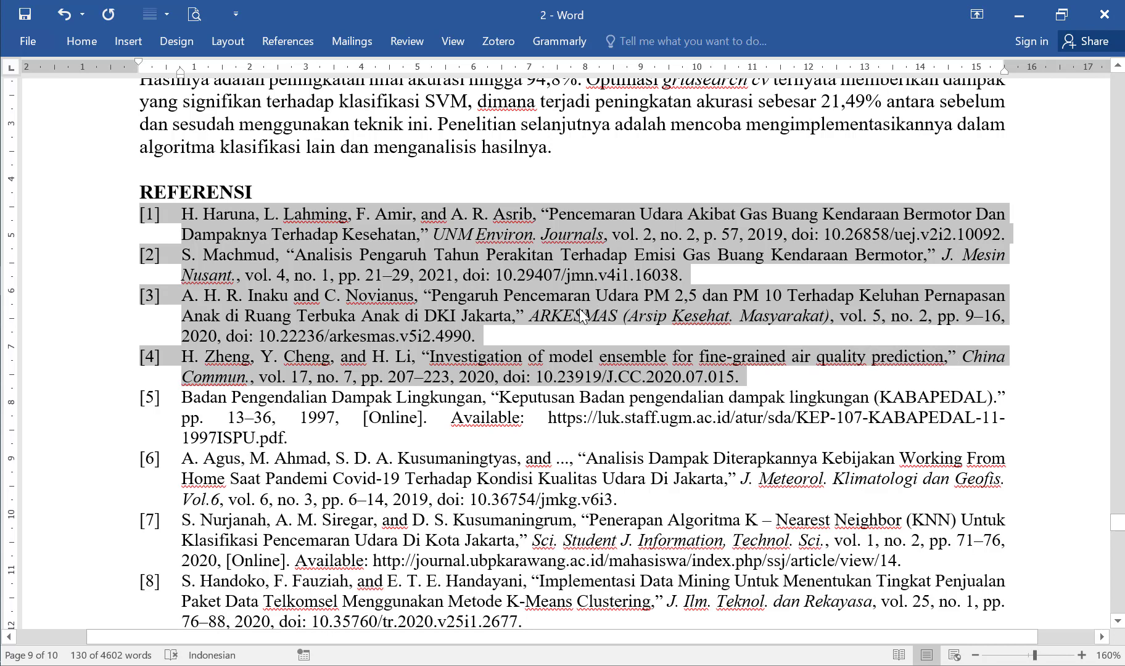
click(787, 387)
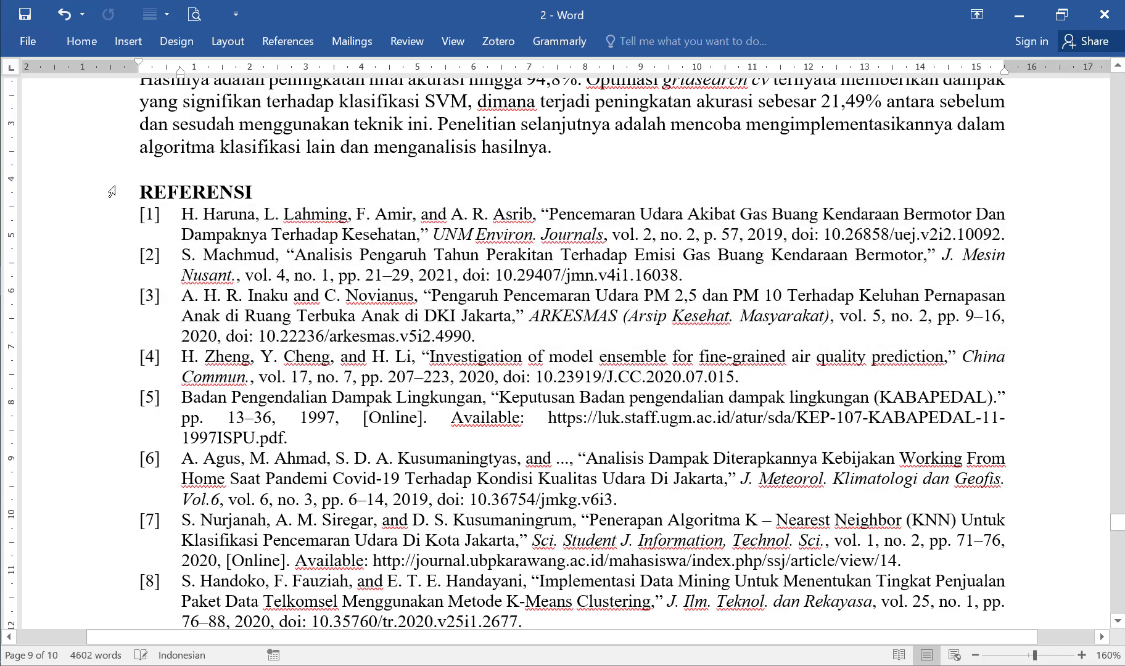
drag(138, 214, 769, 375)
click(748, 377)
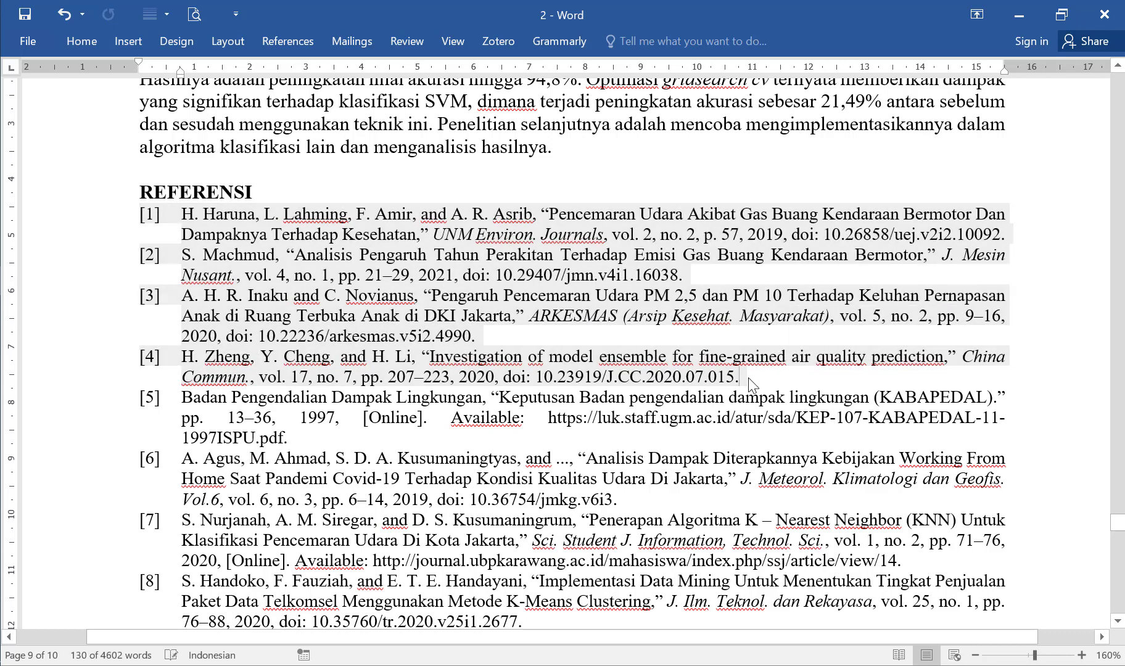
click(137, 214)
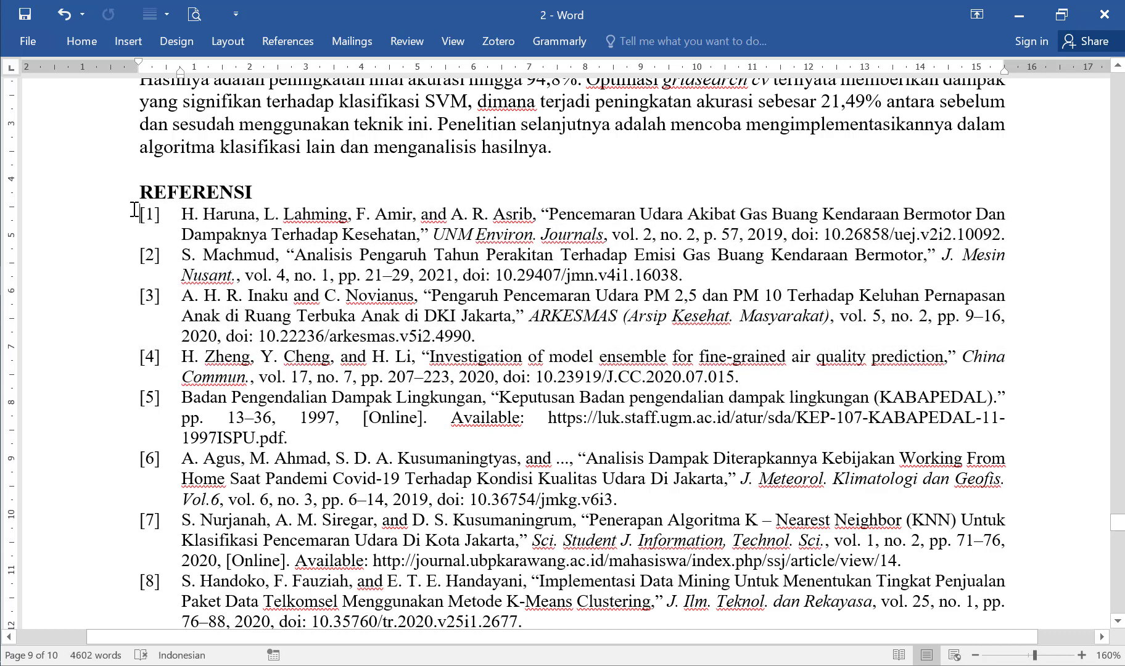
drag(135, 210, 761, 380)
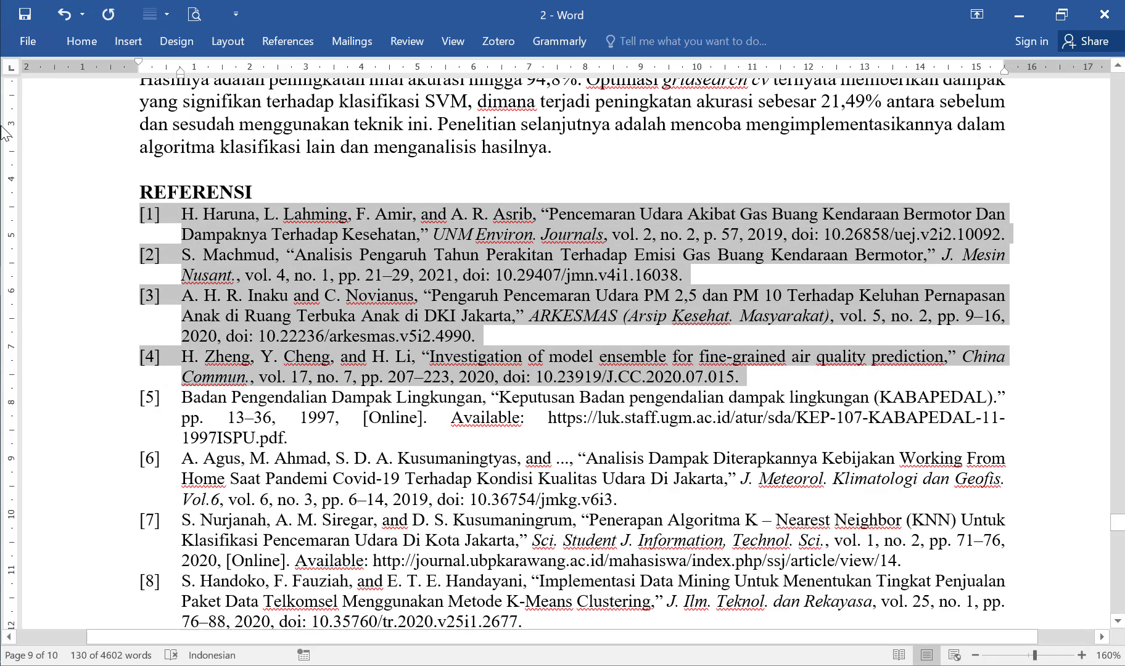
Paste the copied references into the Crossref Simple Text Query box in the browser and submit them.
key(alt+Tab)
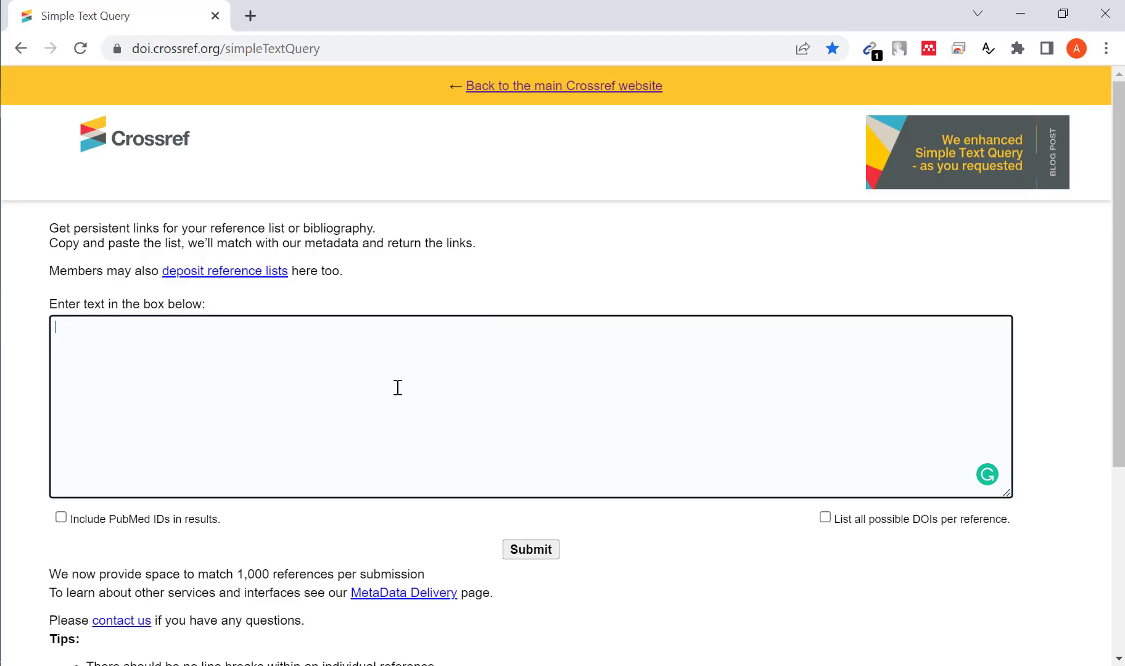
key(ctrl+v)
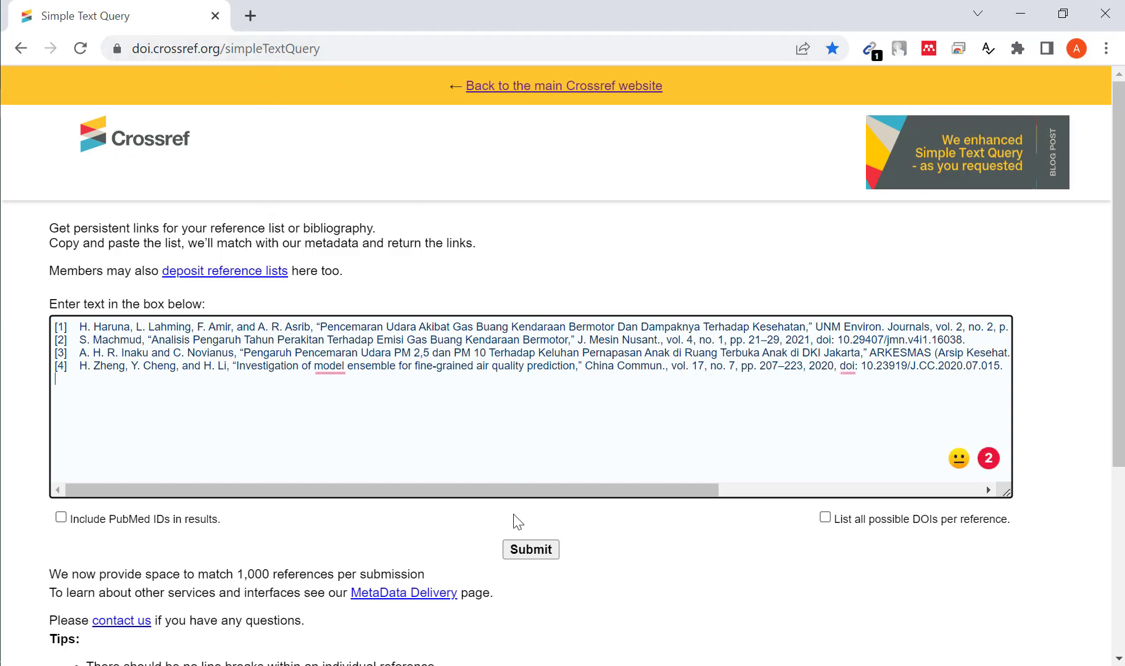
click(533, 554)
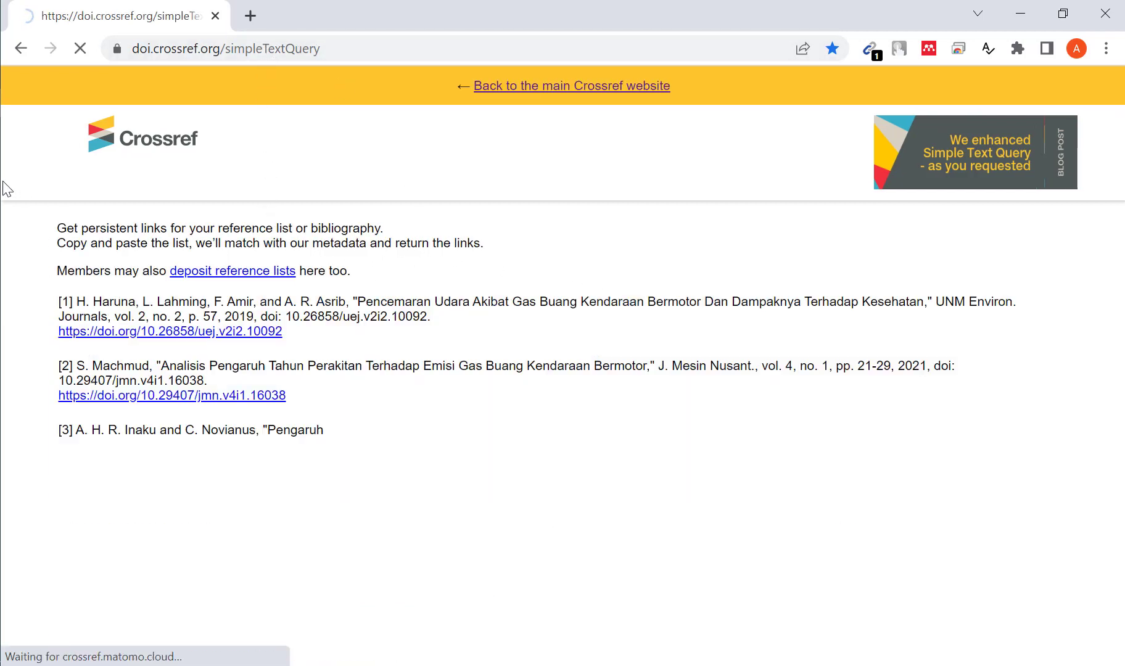
Revisit the references in Word, then go back to the Crossref query form and resubmit the four entries.
key(alt+Tab)
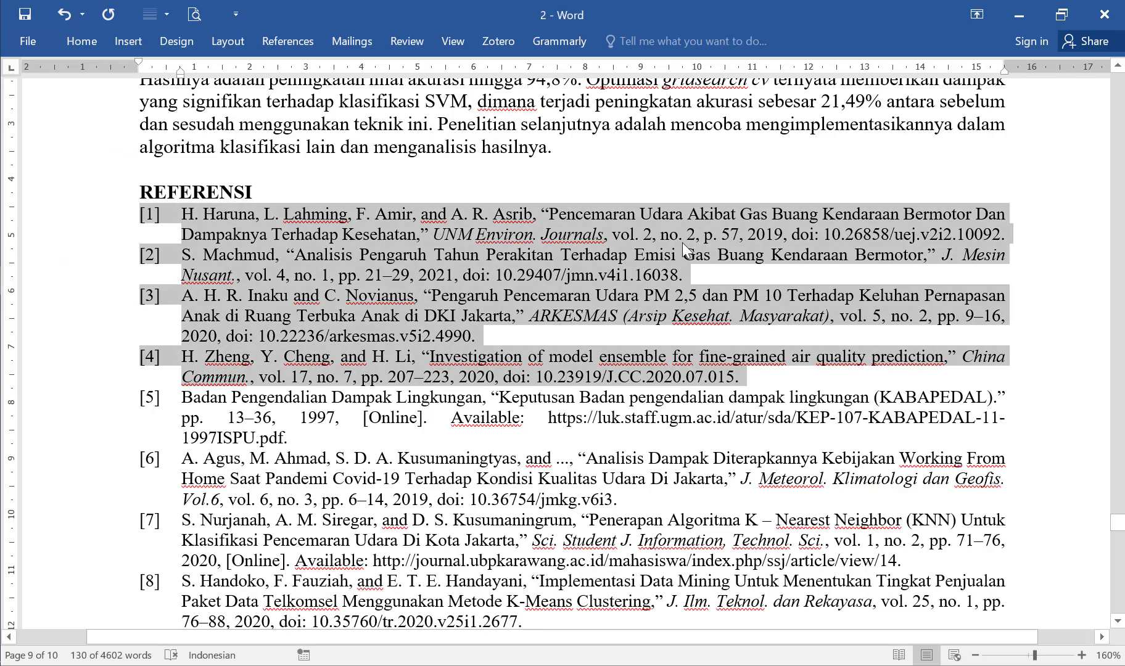
click(938, 234)
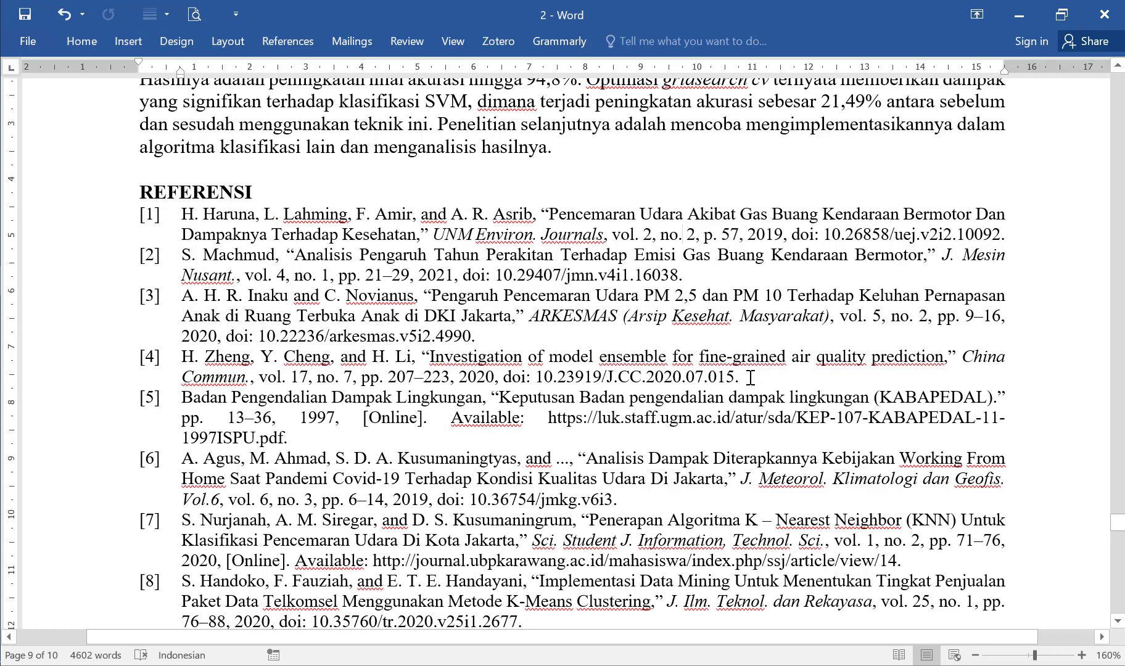
key(alt+Tab)
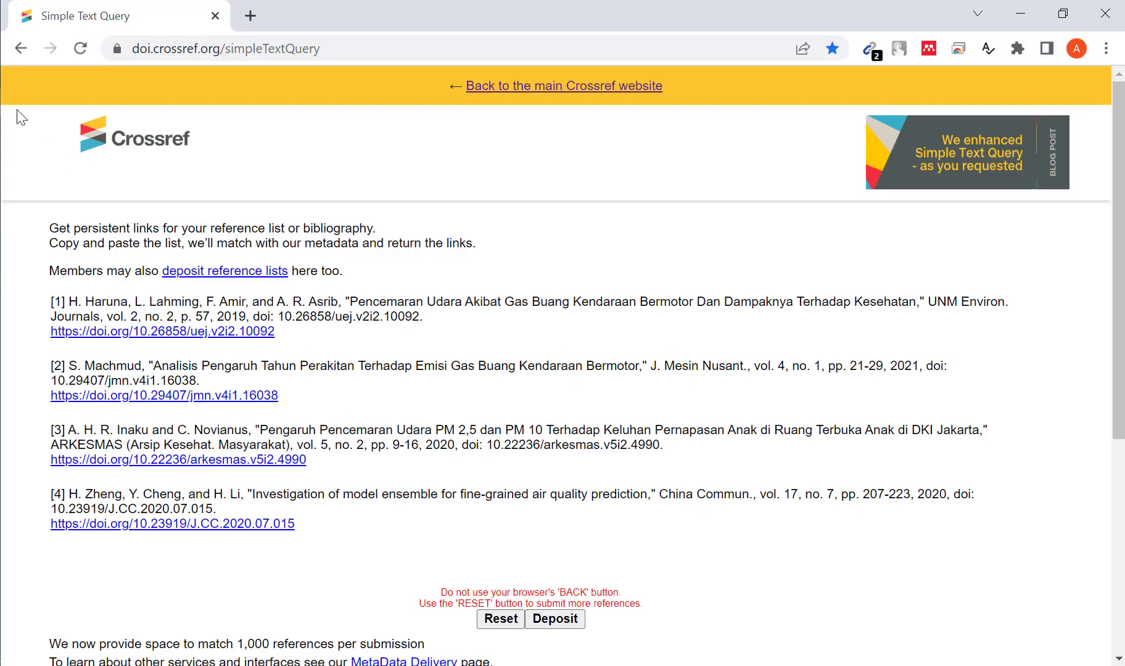
click(12, 52)
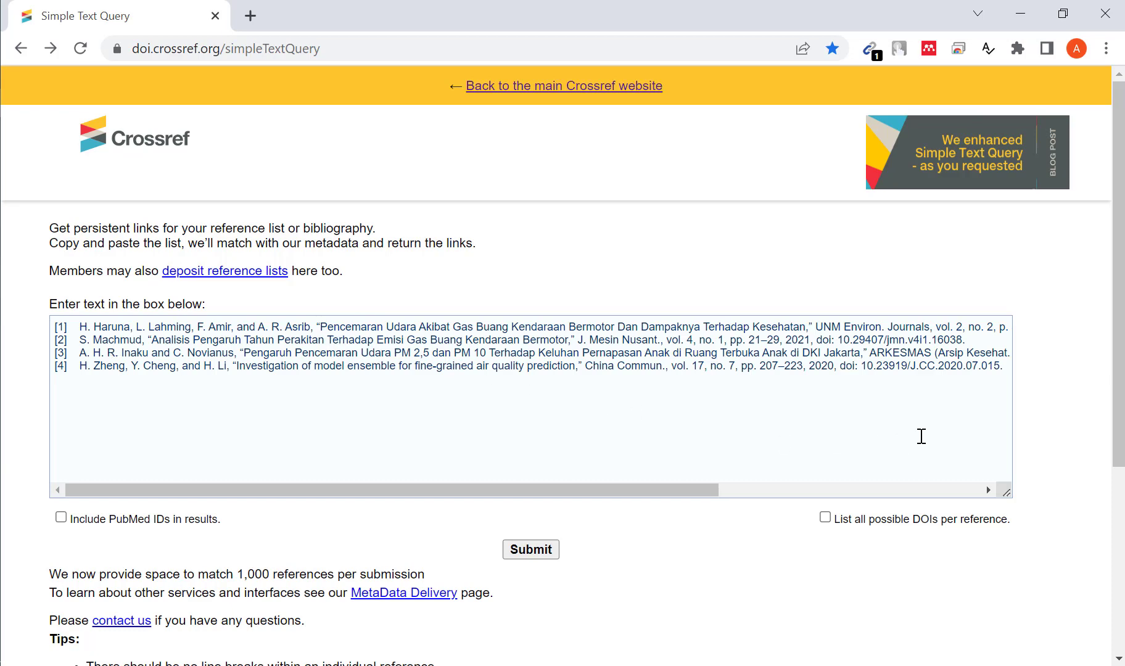
click(531, 550)
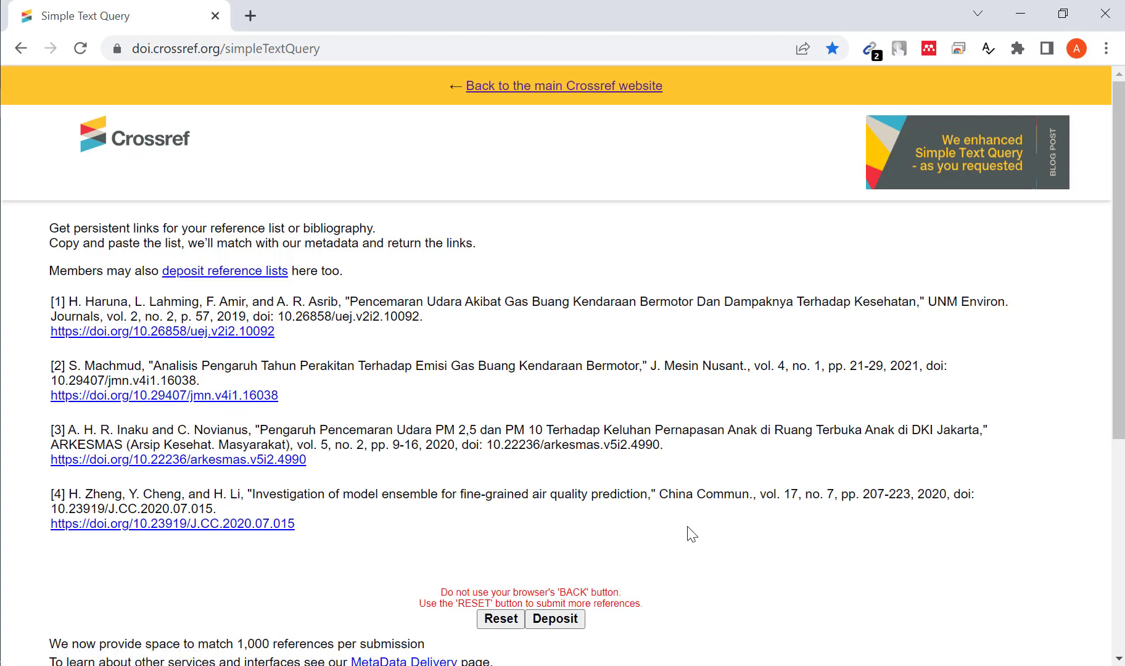
Copy the address of the DOI link for reference [1] from the Crossref results and switch to Word.
right_click(237, 338)
click(296, 450)
key(alt+Tab)
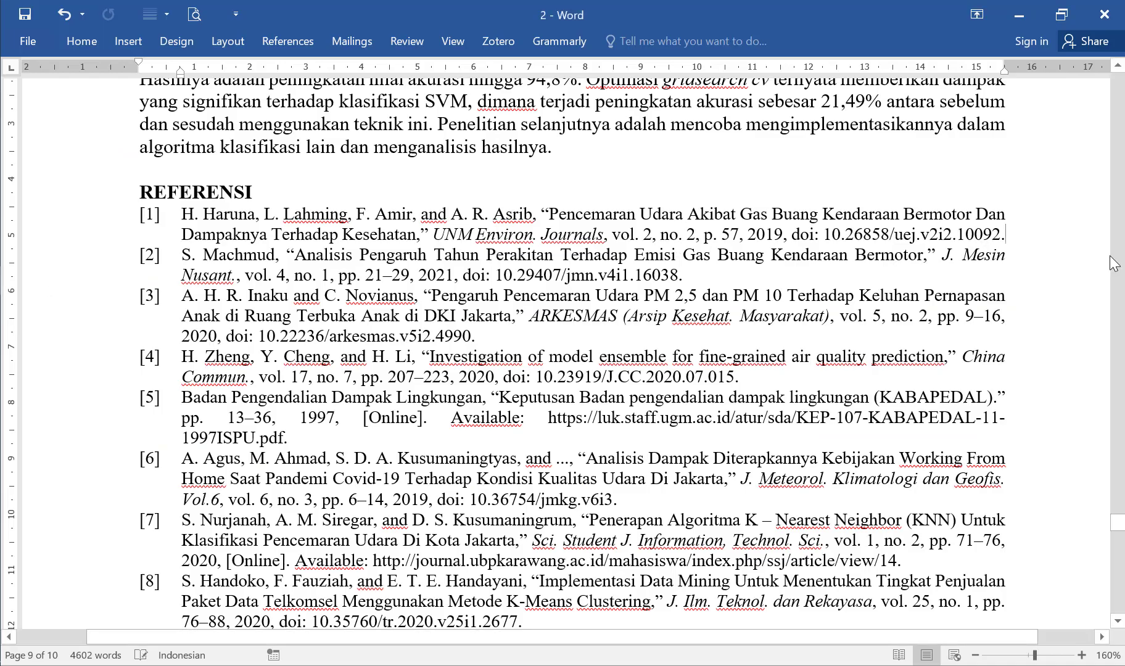
Delete the plain text "doi: 10.26858/uej.v2i2.10092" at the end of reference [1], keeping the final period.
key(ctrl+shift+Left)
key(ctrl+shift+Left)
key(ctrl+shift+Left)
key(ctrl+shift+Left)
key(ctrl+shift+Left)
key(ctrl+shift+Left)
key(ctrl+shift+Left)
key(ctrl+shift+Left)
key(ctrl+shift+Left)
key(ctrl+shift+Left)
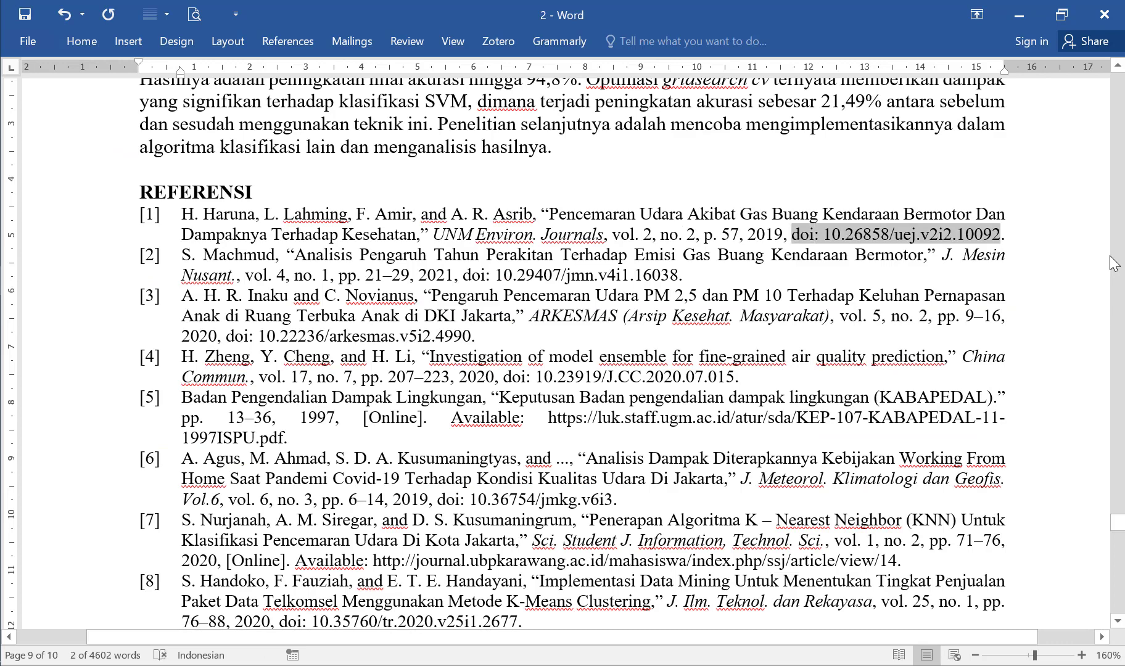
key(BackSpace)
click(130, 41)
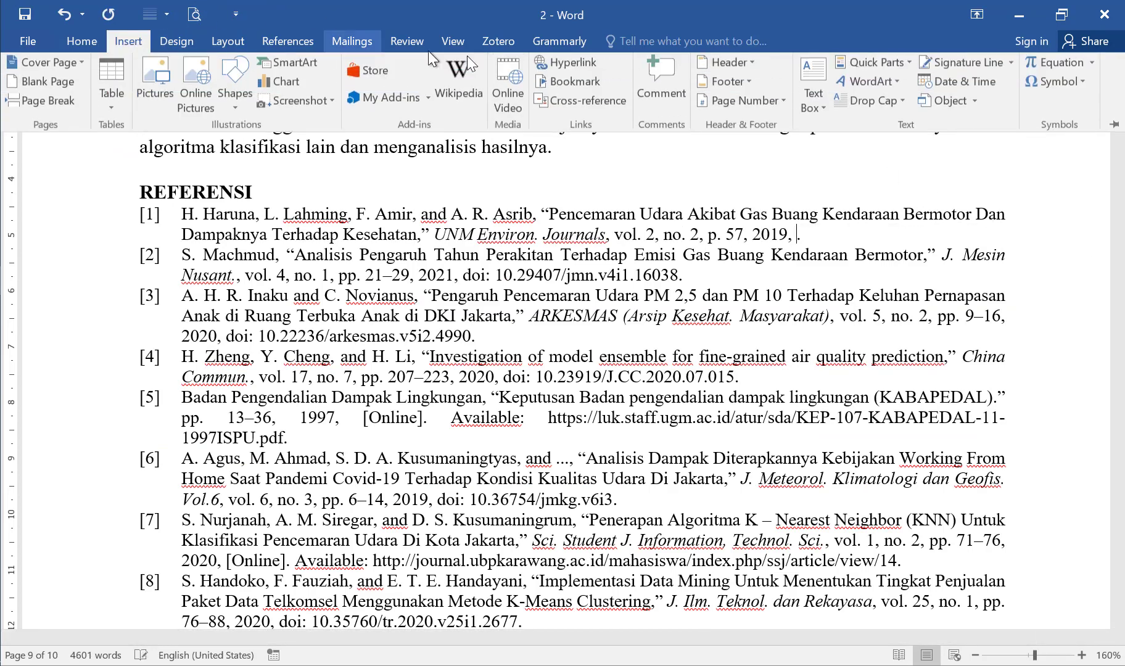
click(589, 64)
key(ctrl+v)
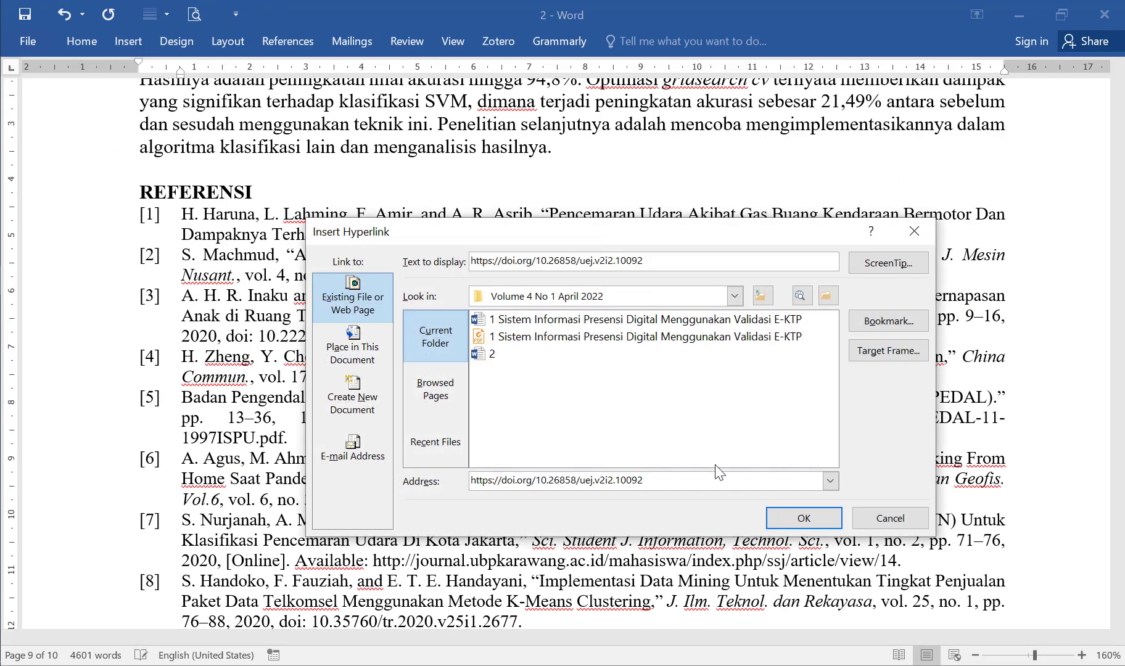
click(781, 518)
Copy the address of the DOI link for reference [2] from the Crossref results in the browser and return to Word.
key(alt+Tab)
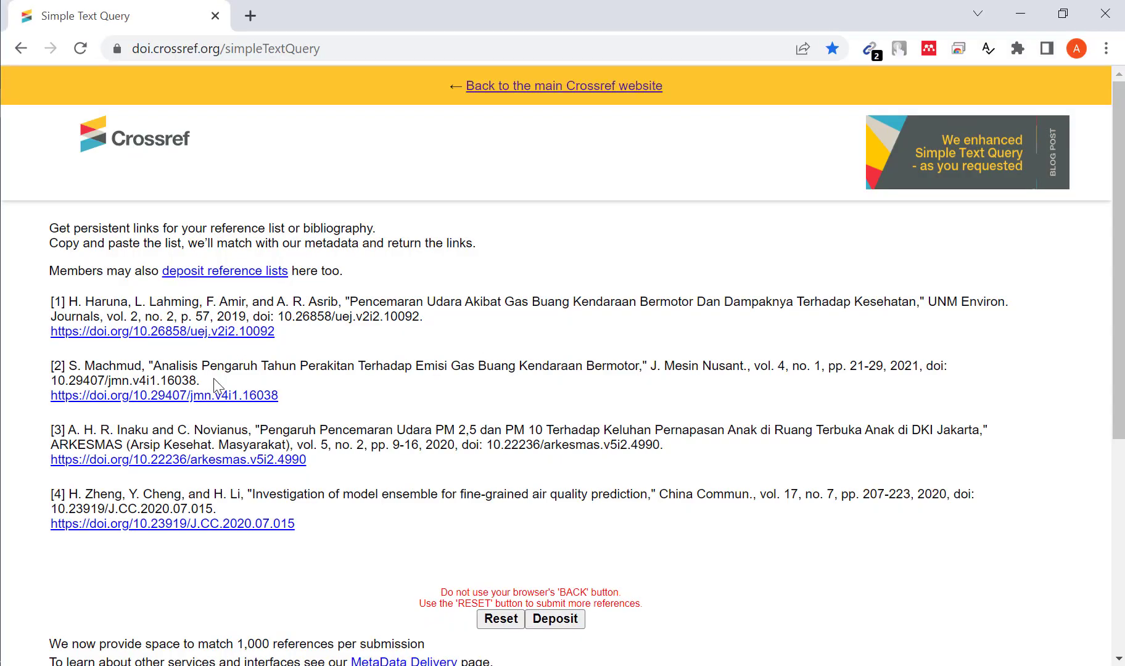
right_click(208, 398)
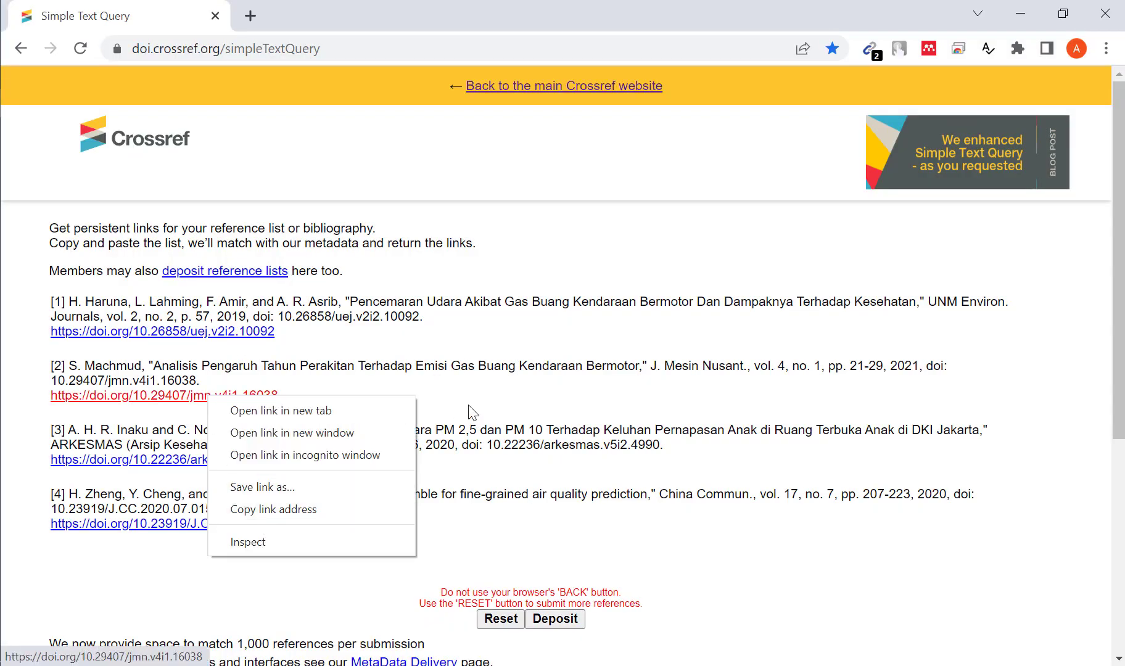
click(422, 410)
right_click(250, 395)
click(290, 509)
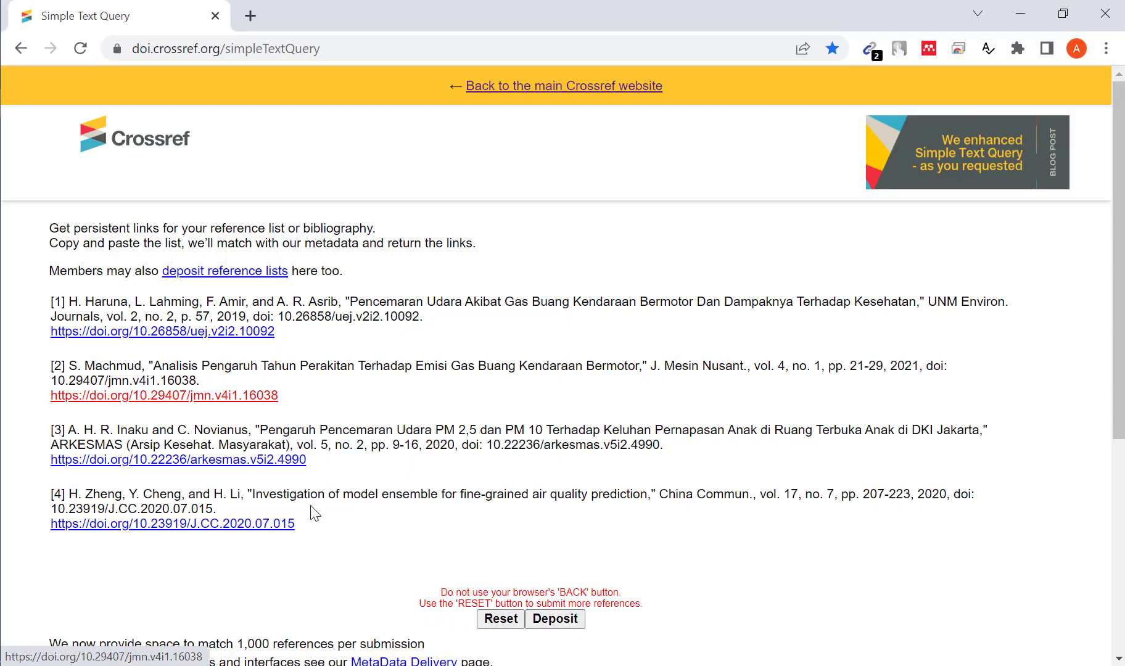
key(alt+Tab)
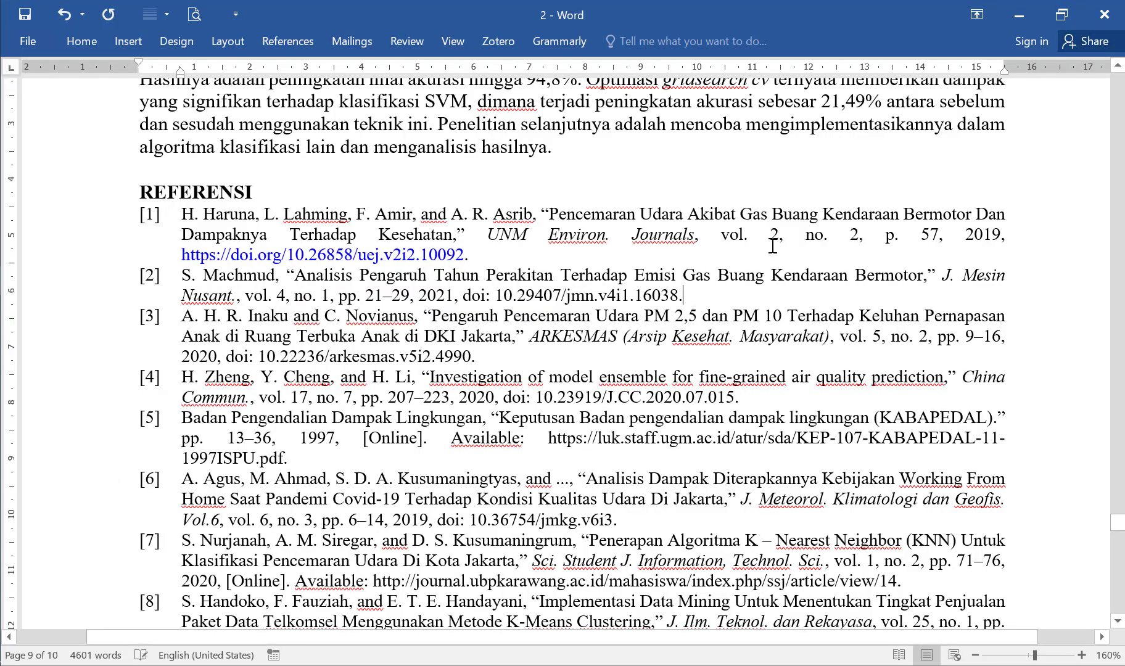
Delete the plain text "doi: 10.29407/jmn.v4i1.16038" at the end of reference [2], keeping the final period.
key(Left)
key(ctrl+shift+Left)
key(ctrl+shift+Left)
key(ctrl+shift+Left)
key(ctrl+shift+Left)
key(ctrl+shift+Left)
key(ctrl+shift+Left)
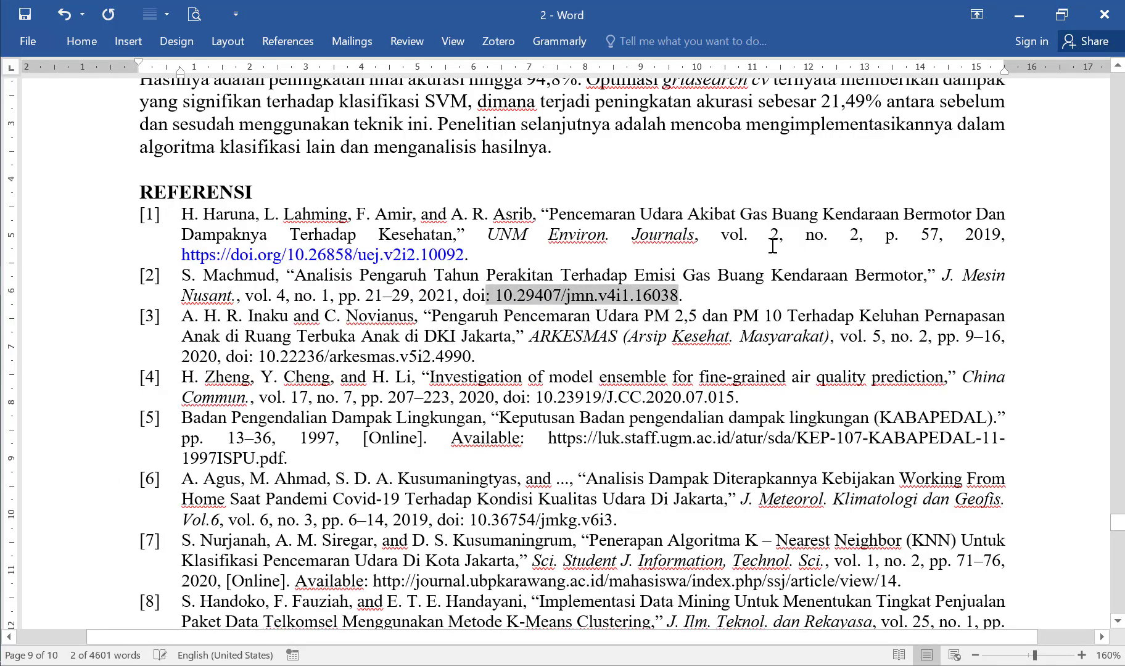
key(ctrl+shift+Left)
key(Delete)
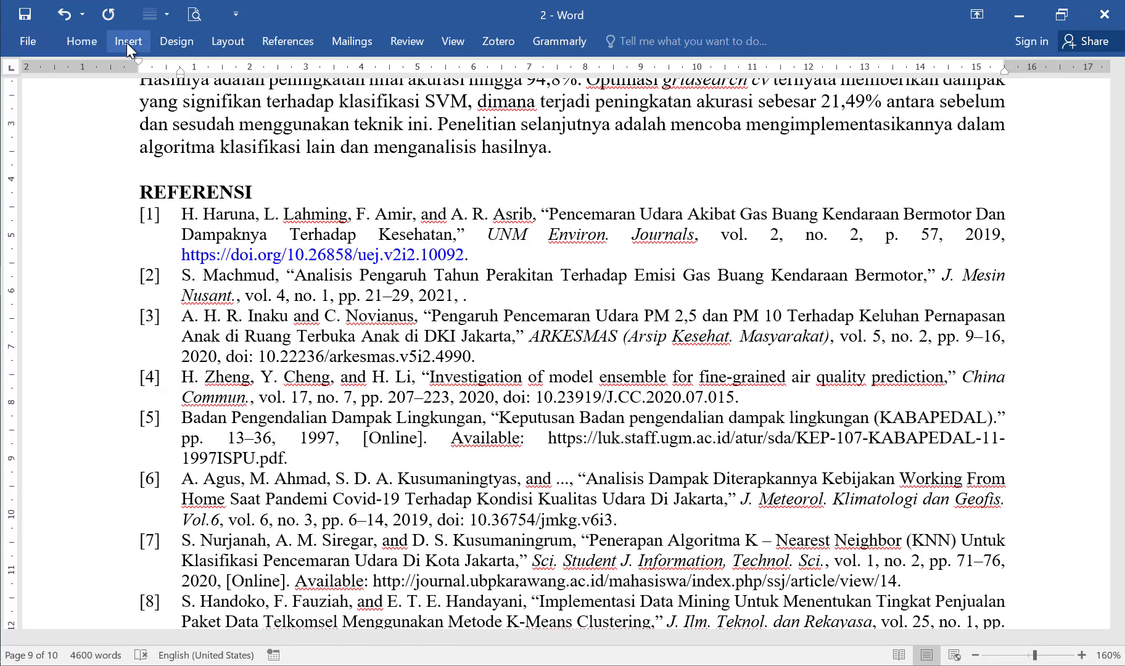
click(126, 42)
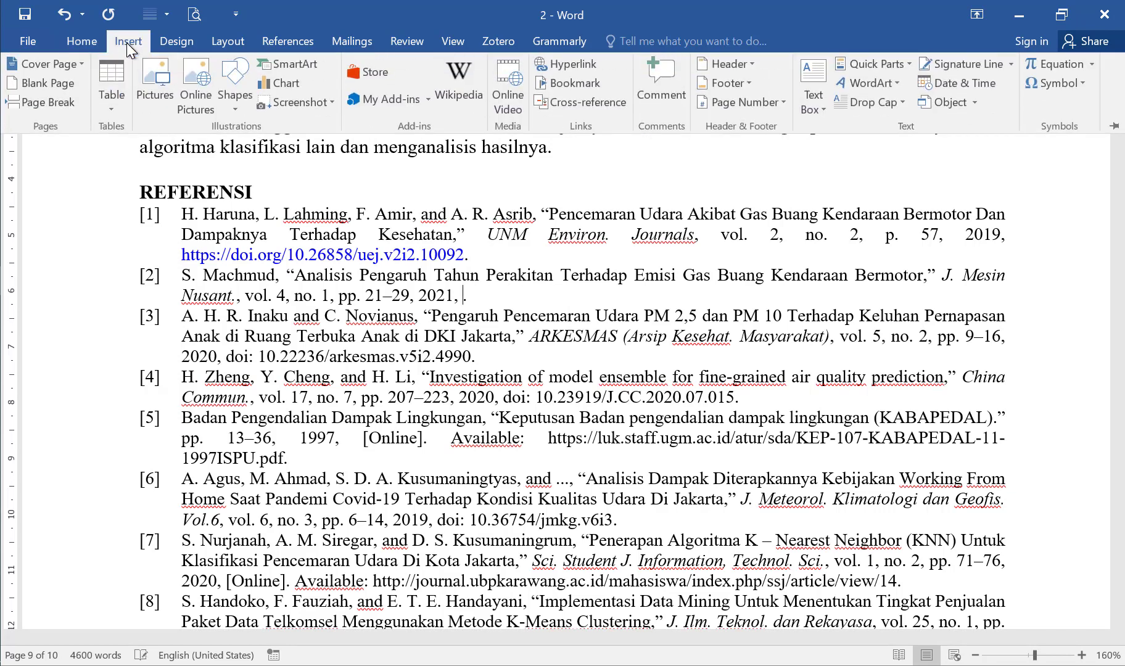
click(572, 64)
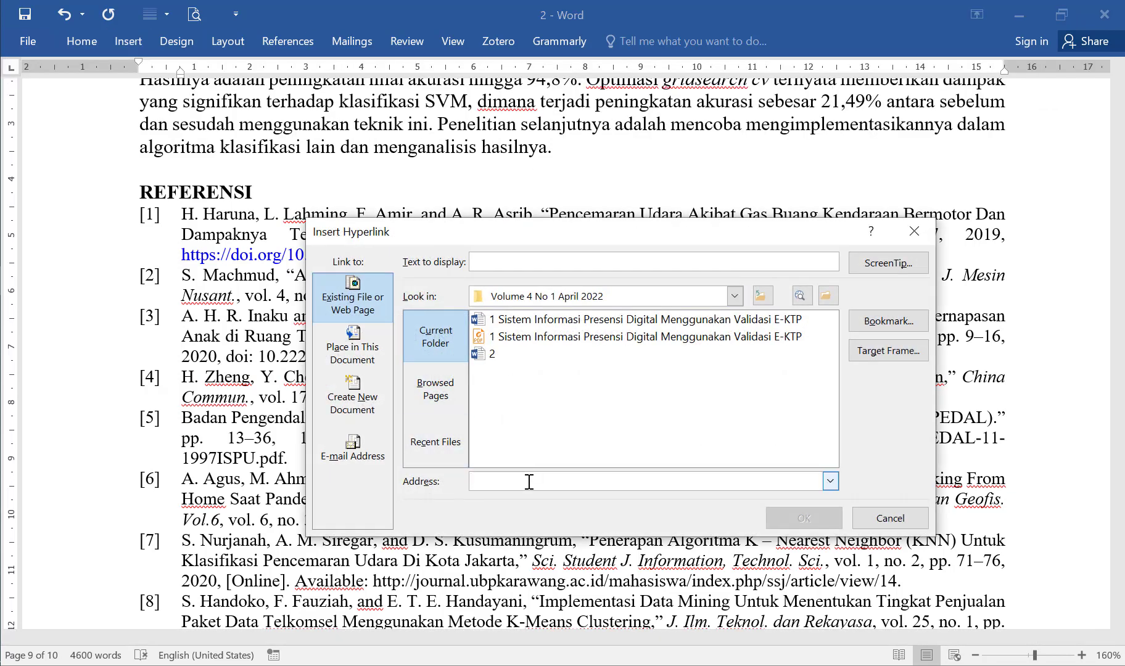
key(ctrl+v)
click(804, 519)
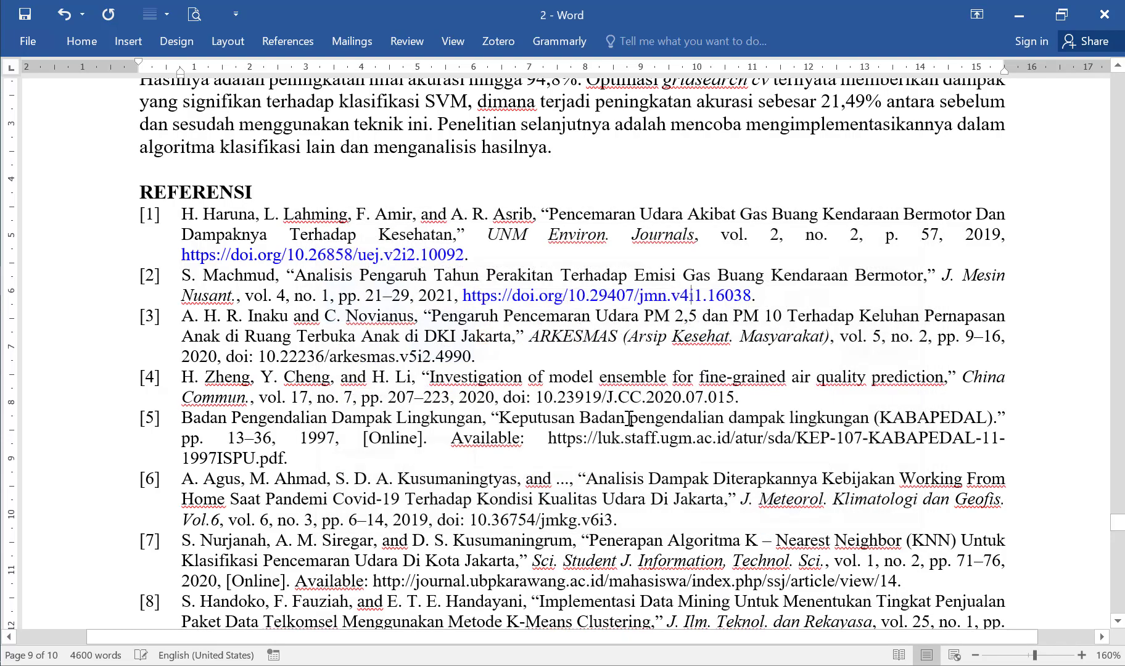
Copy the address of the DOI link for reference [3] from the Crossref results in the browser and return to Word.
key(alt+Tab)
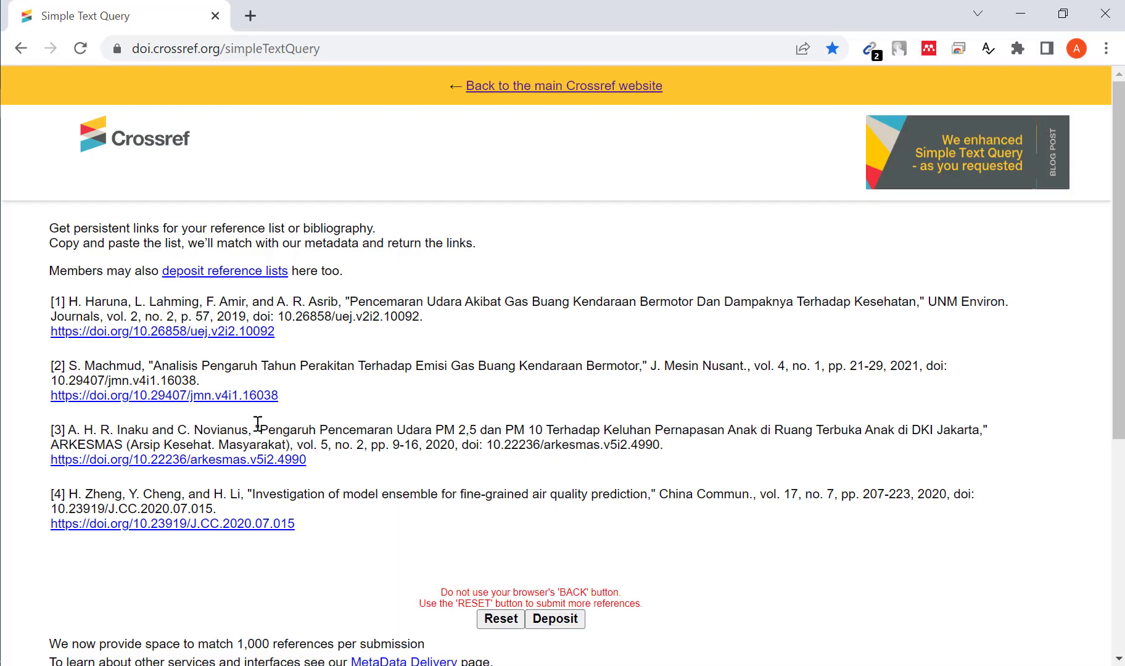
right_click(229, 459)
click(316, 581)
key(alt+Tab)
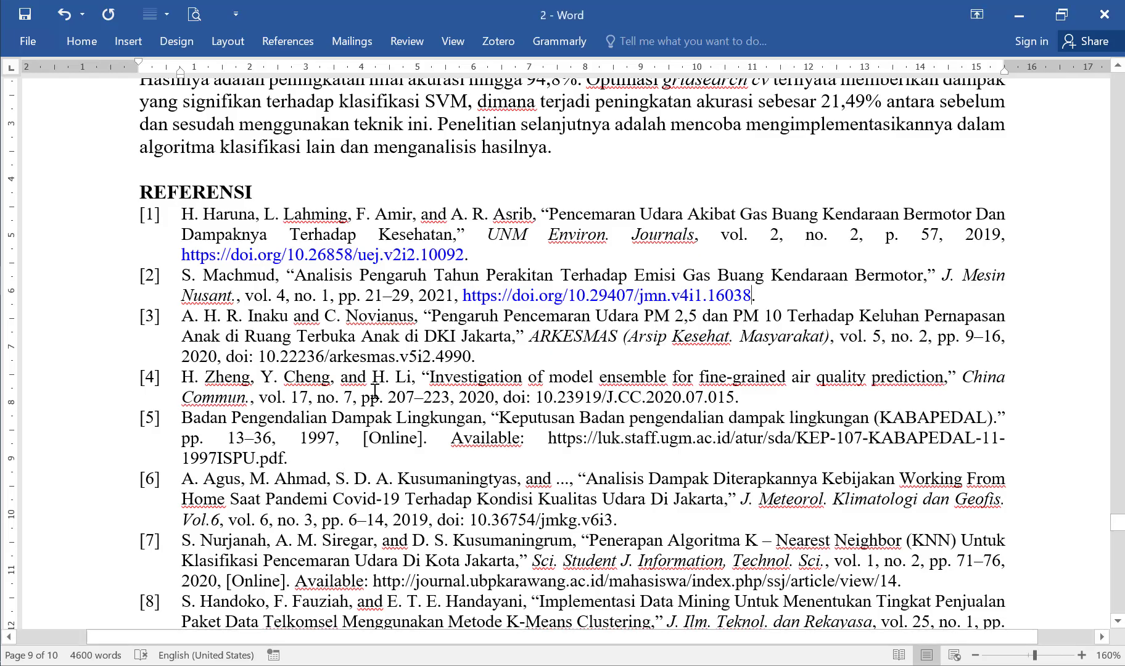
Delete the plain text "doi: 10.22236/arkesmas.v5i2.4990" at the end of reference [3], keeping the final period.
click(482, 356)
key(shift+Left)
key(shift+Left)
key(shift+Left)
key(shift+Left)
key(shift+Left)
key(shift+Left)
key(shift+Left)
key(shift+Left)
key(shift+Left)
key(shift+Left)
key(shift+Left)
key(shift+Left)
key(shift+Left)
key(shift+Left)
key(shift+Left)
key(shift+Left)
key(shift+Left)
key(shift+Left)
key(shift+Left)
key(shift+Left)
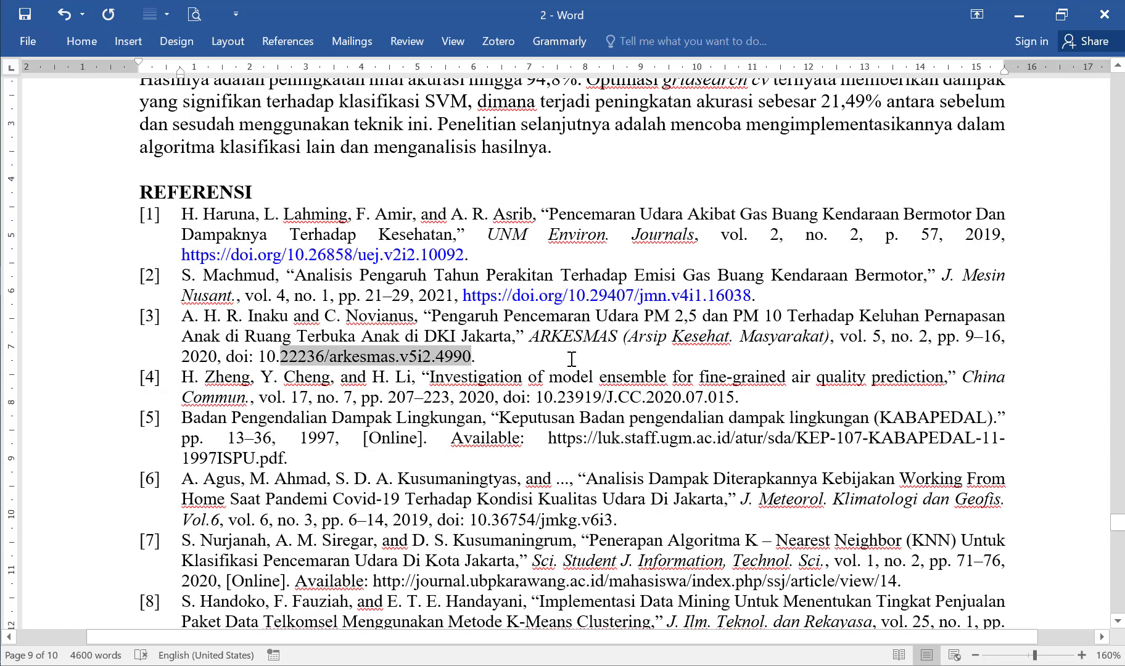
key(Delete)
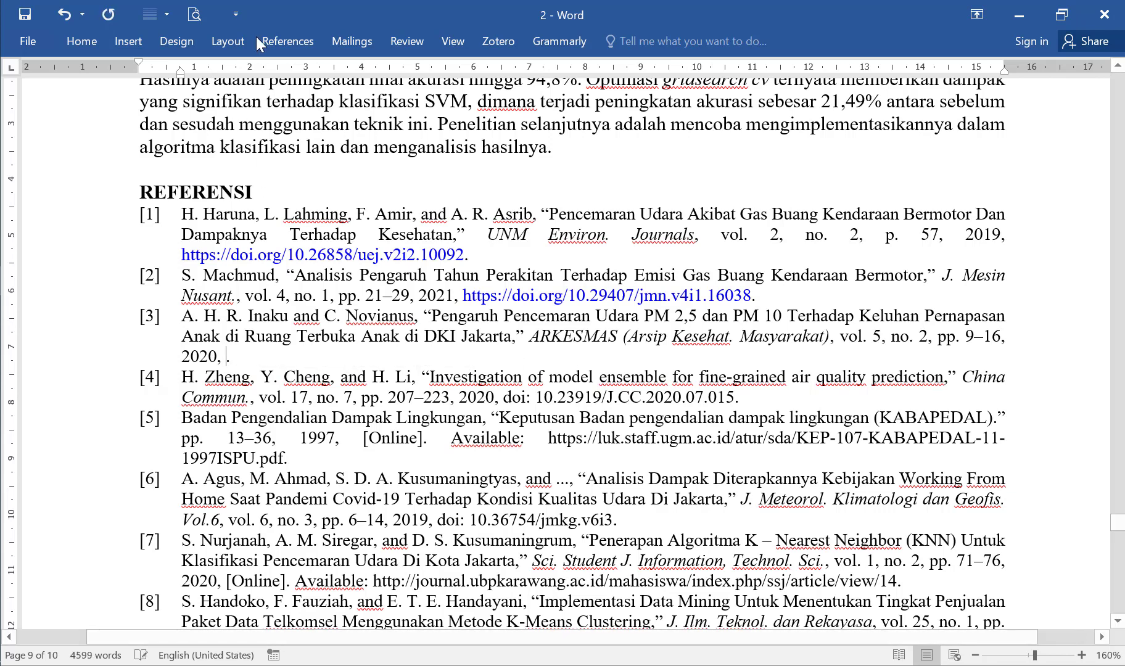
click(293, 44)
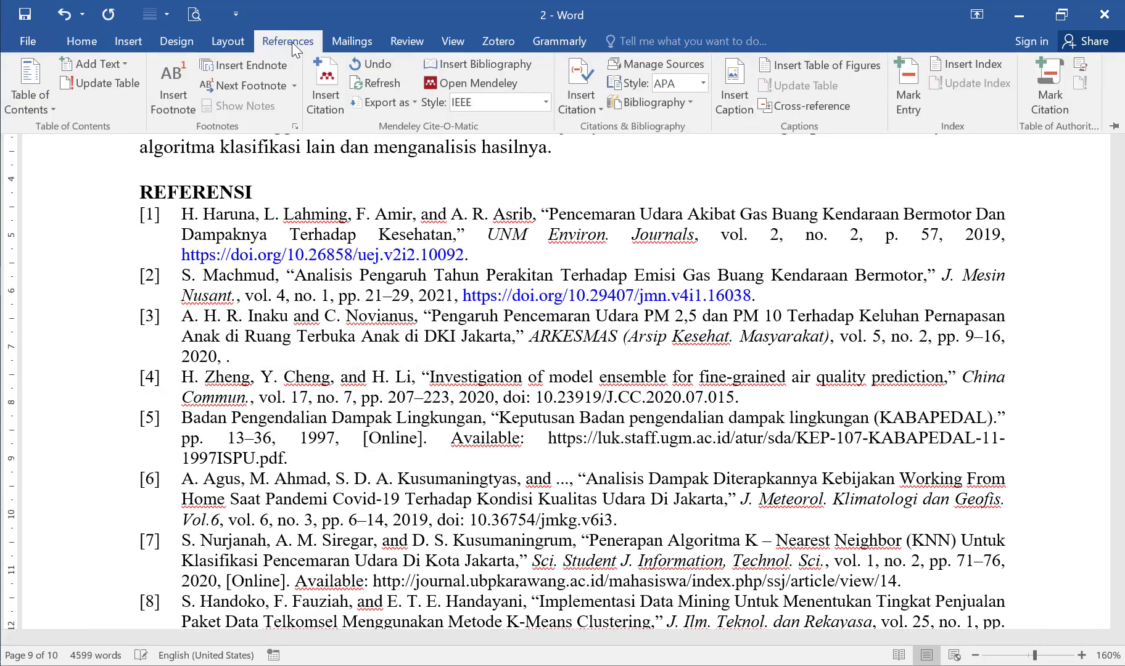
click(132, 43)
click(575, 67)
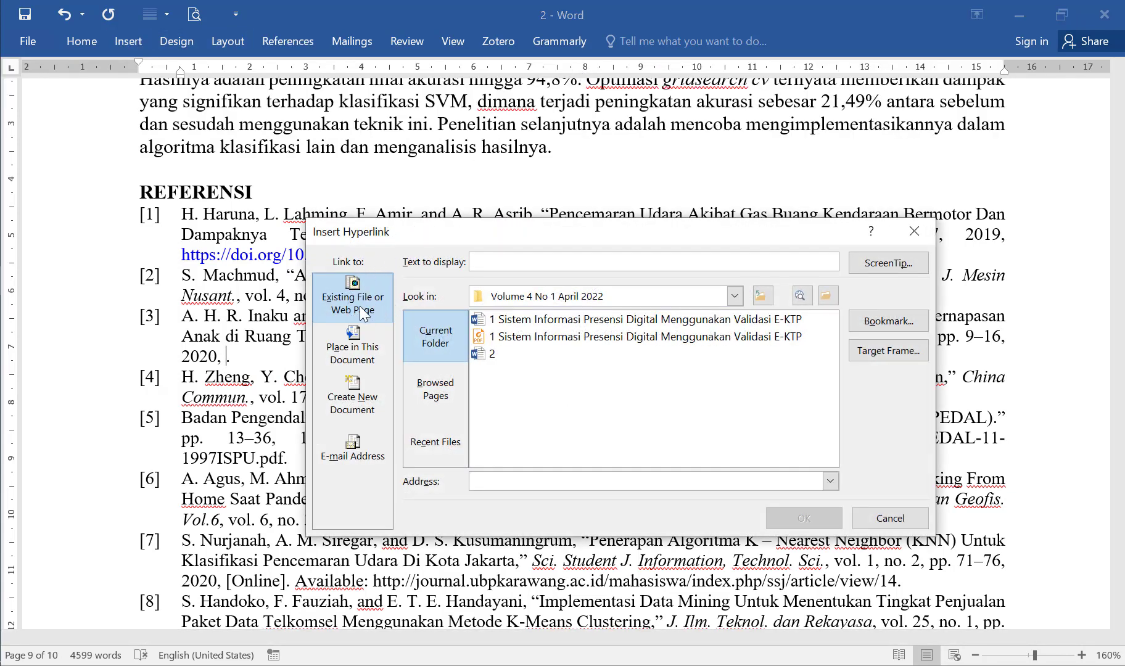
key(ctrl+v)
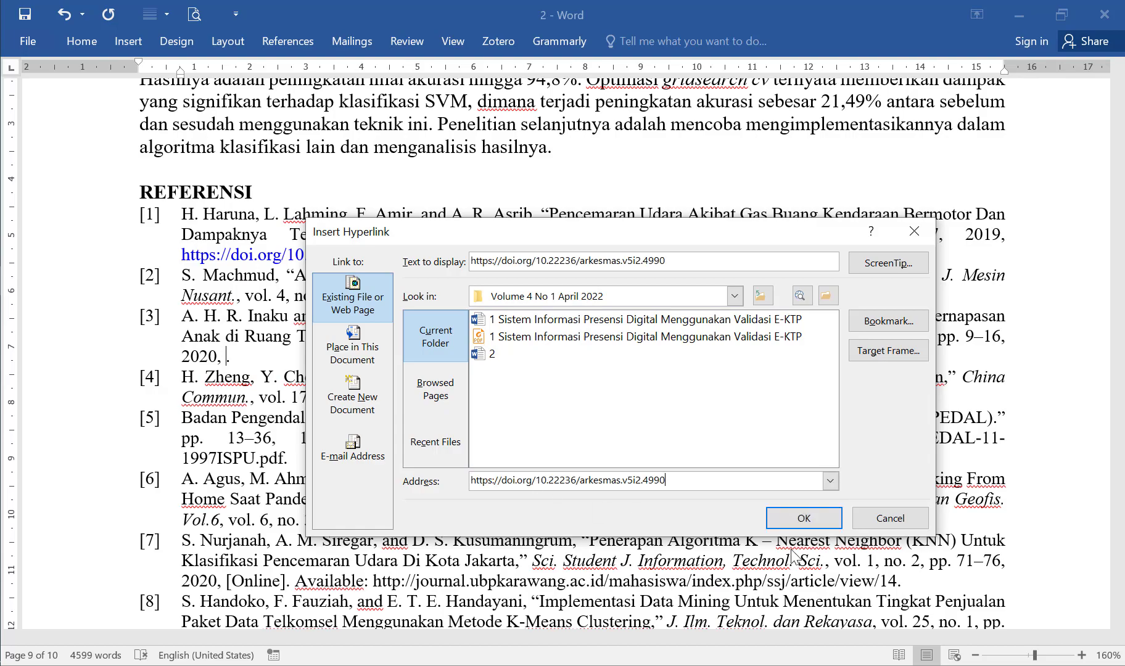
click(803, 518)
Copy the address of the DOI link for reference [4] from the Crossref results in the browser and return to Word.
key(alt+Tab)
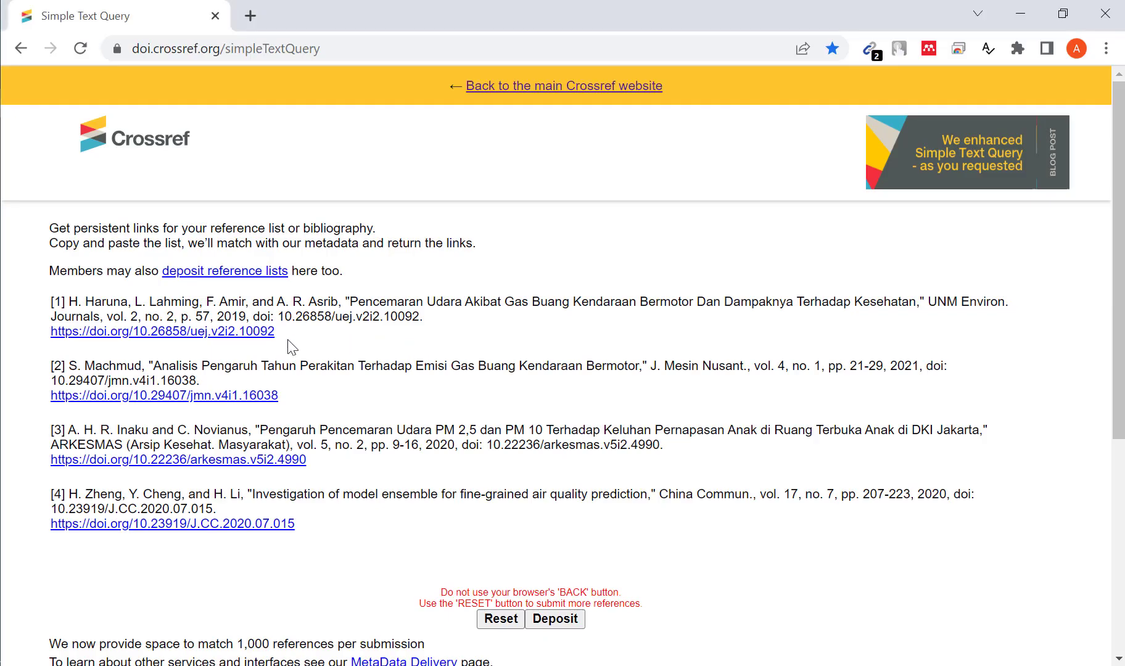
right_click(240, 525)
click(322, 478)
key(alt+Tab)
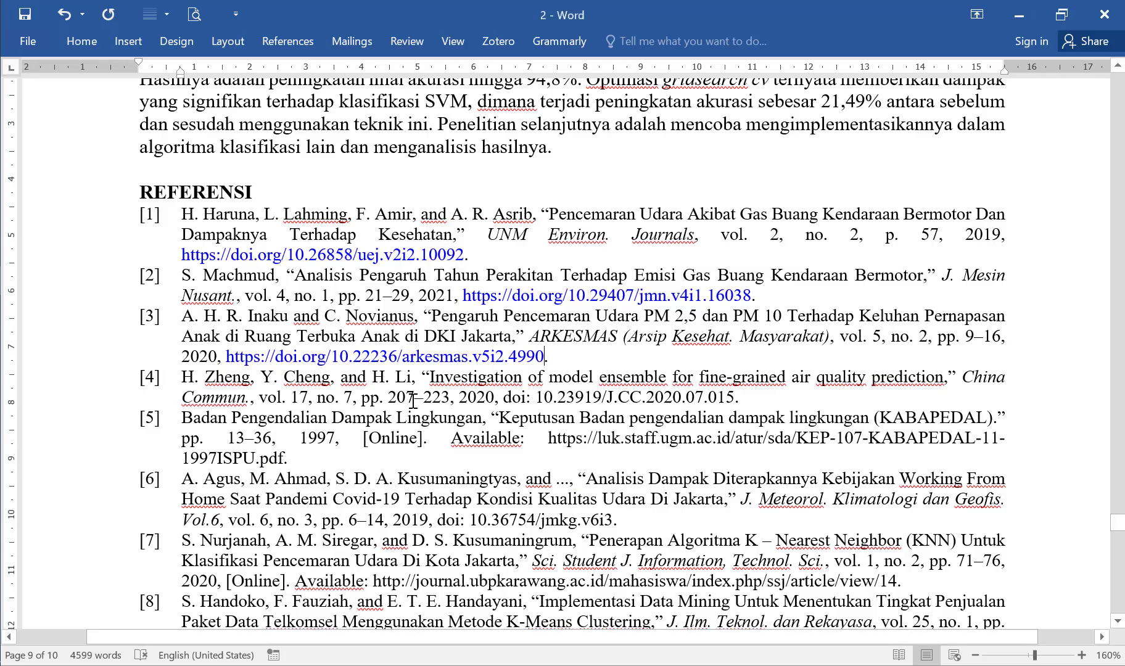
Delete the plain text "doi: 10.23919/J.CC.2020.07.015" at the end of reference [4], keeping the final period.
click(835, 398)
key(Left)
key(ctrl+shift+Left)
key(ctrl+shift+Left)
key(ctrl+shift+Left)
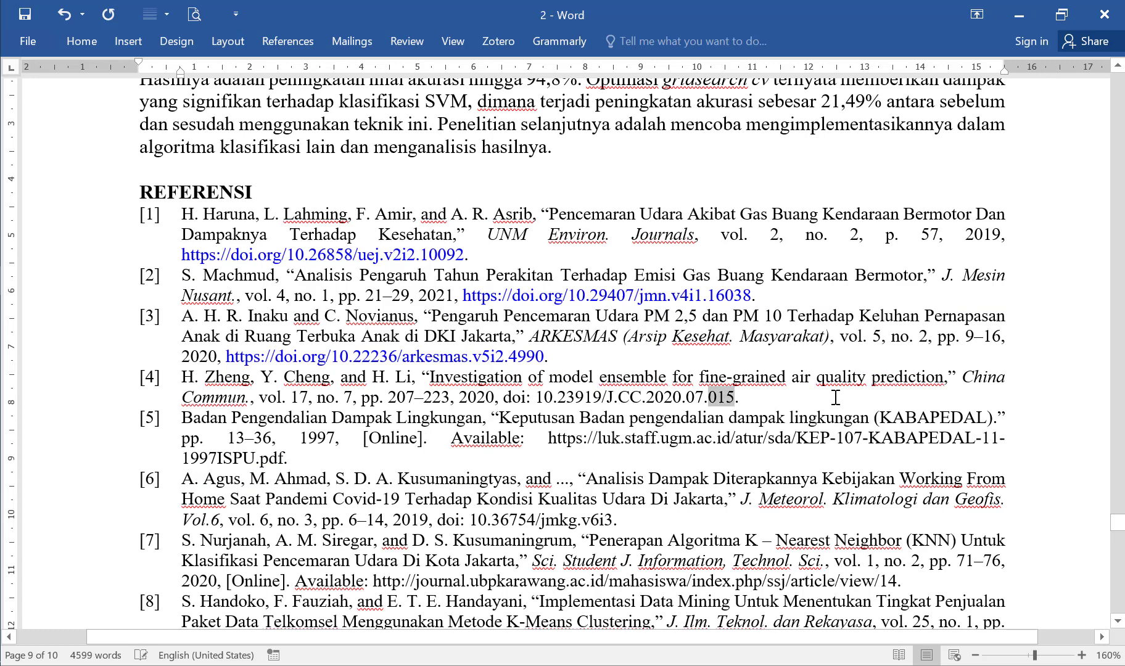
key(ctrl+shift+Left)
key(ctrl+shift+Left)
key(ctrl+shift+Left)
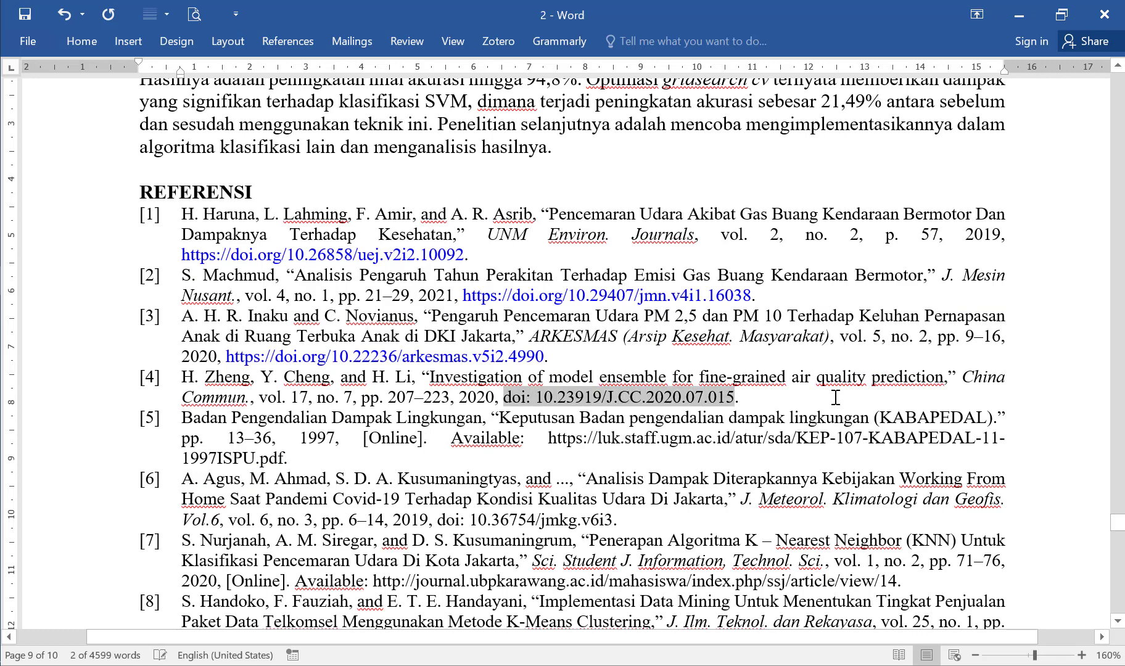
key(Delete)
click(128, 42)
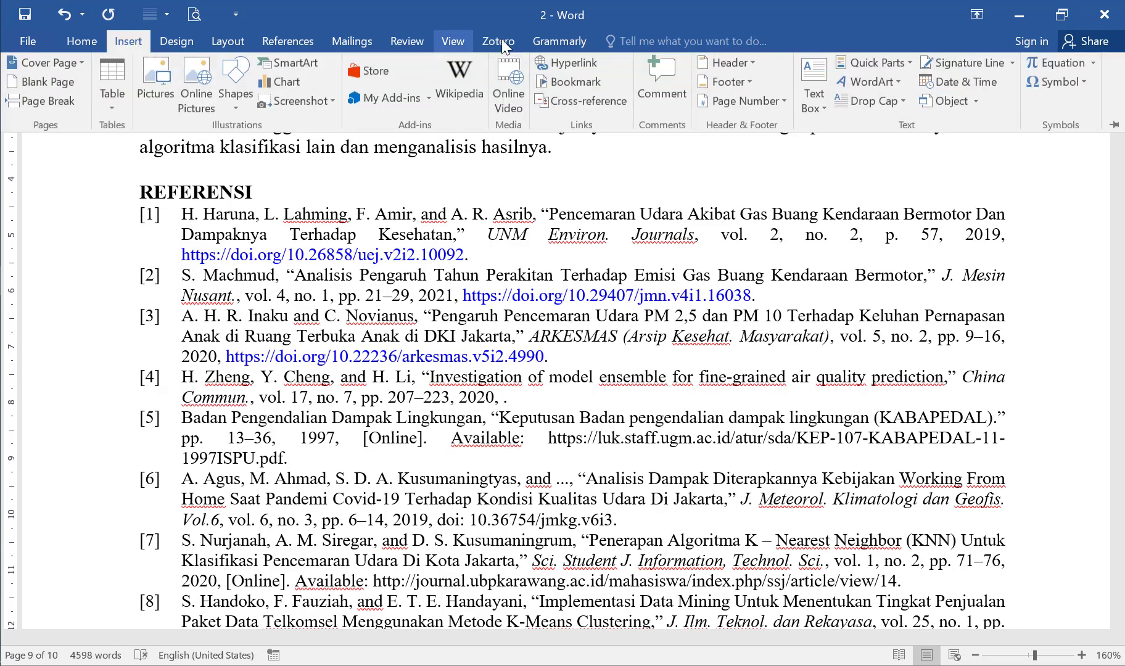
click(577, 69)
key(ctrl+v)
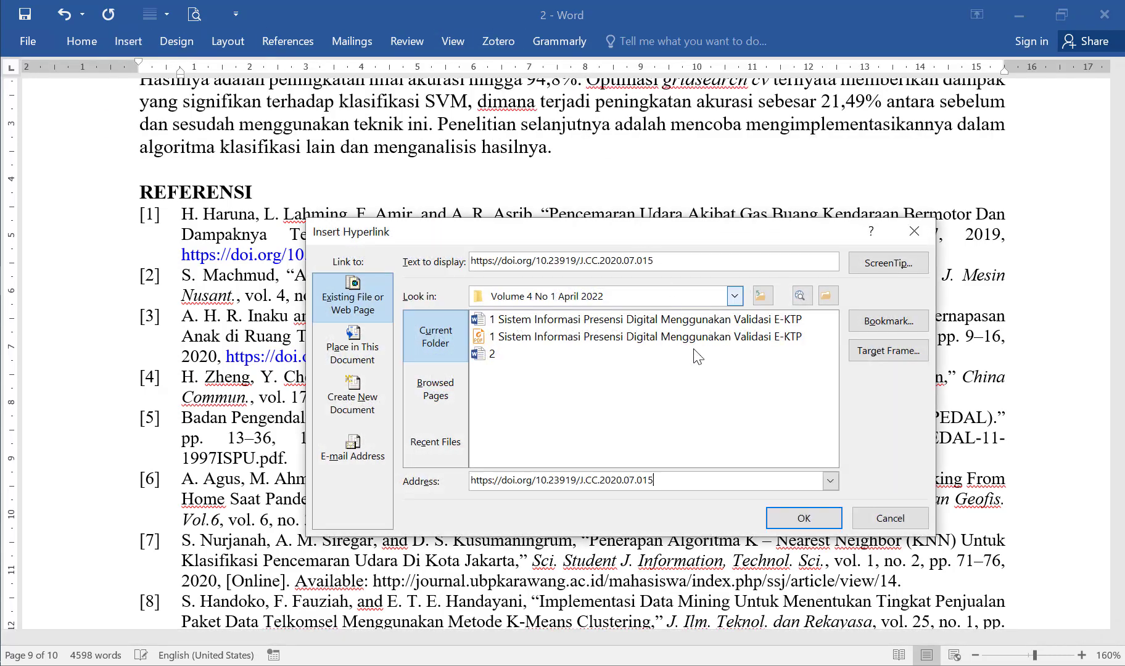
click(801, 517)
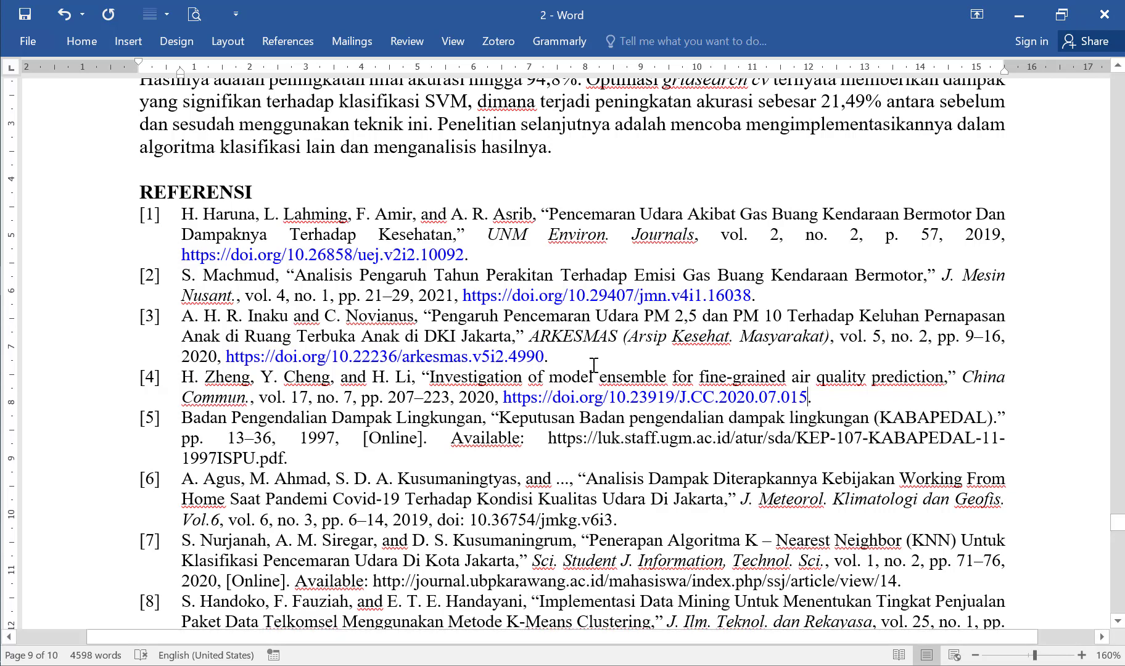
scroll(594, 365, down, 4)
scroll(594, 365, up, 2)
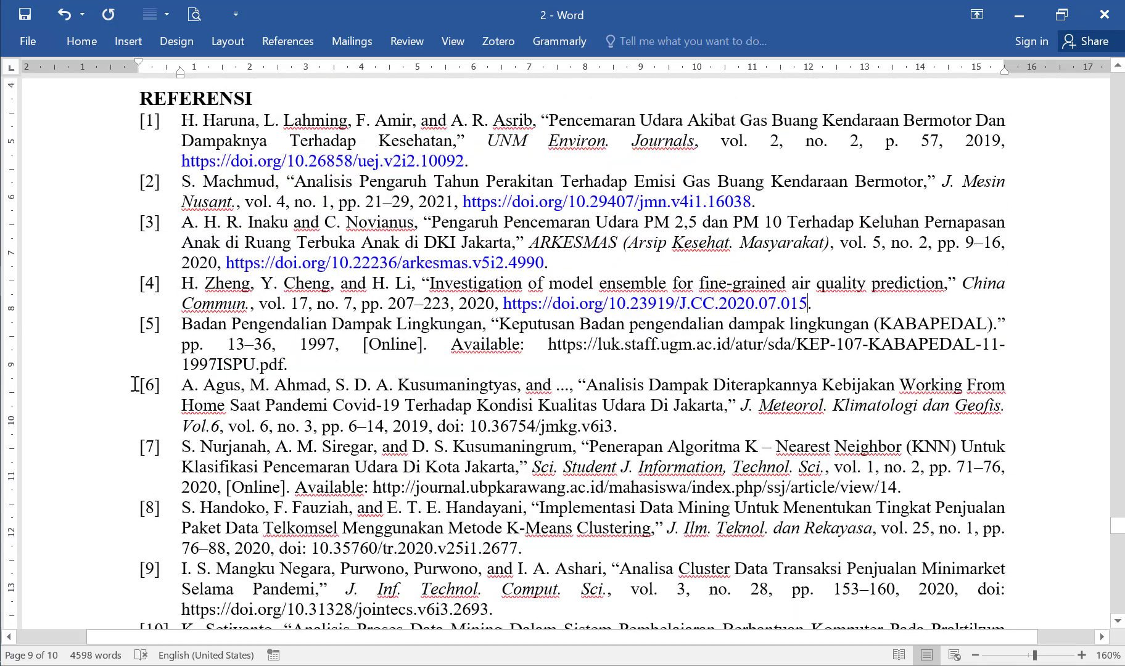
drag(134, 385, 527, 487)
scroll(455, 424, down, 5)
scroll(454, 424, up, 2)
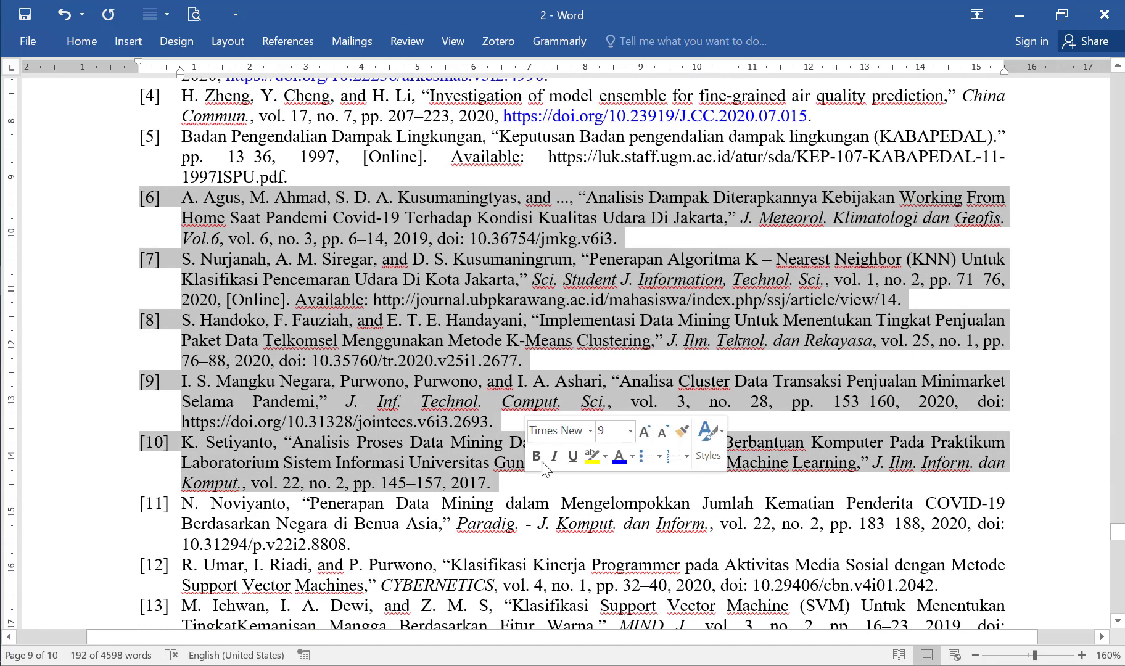
click(622, 341)
scroll(621, 341, up, 2)
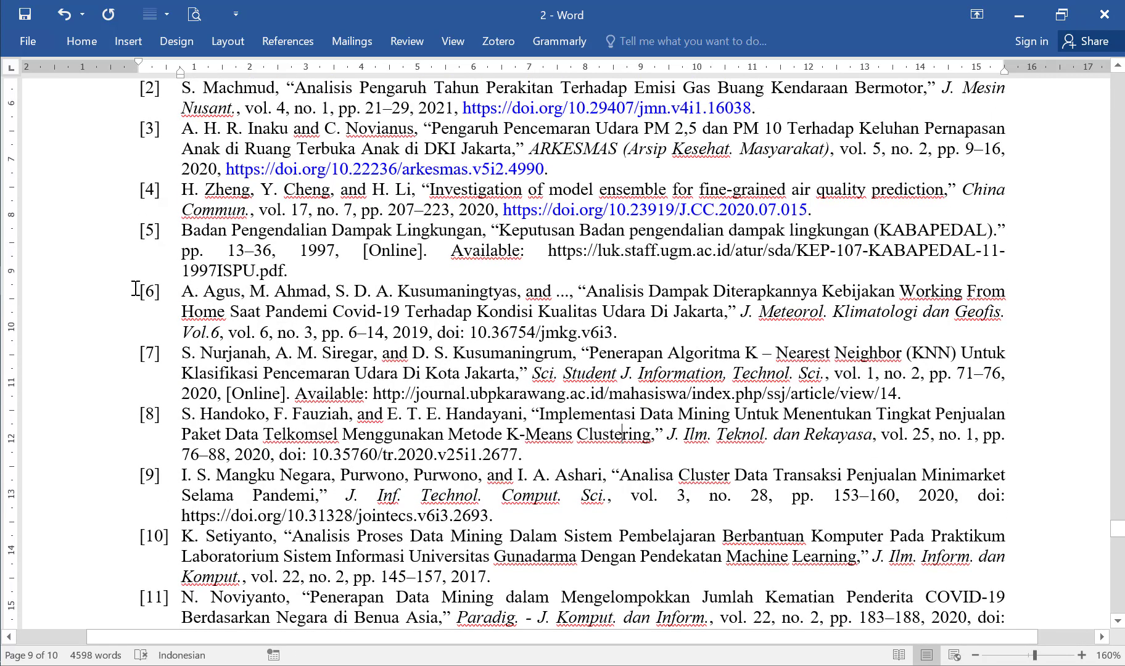
drag(135, 289, 549, 514)
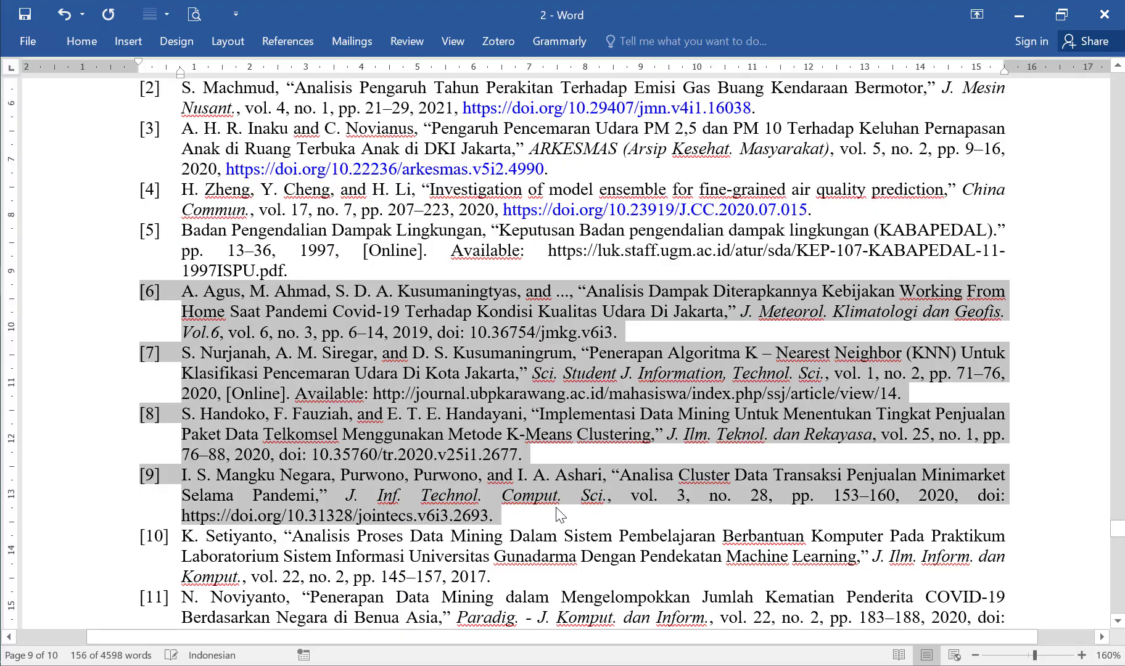
Return the browser to the Crossref query form, and copy the whole reference list [1] to [31] from the Word document.
key(alt+Tab)
click(21, 53)
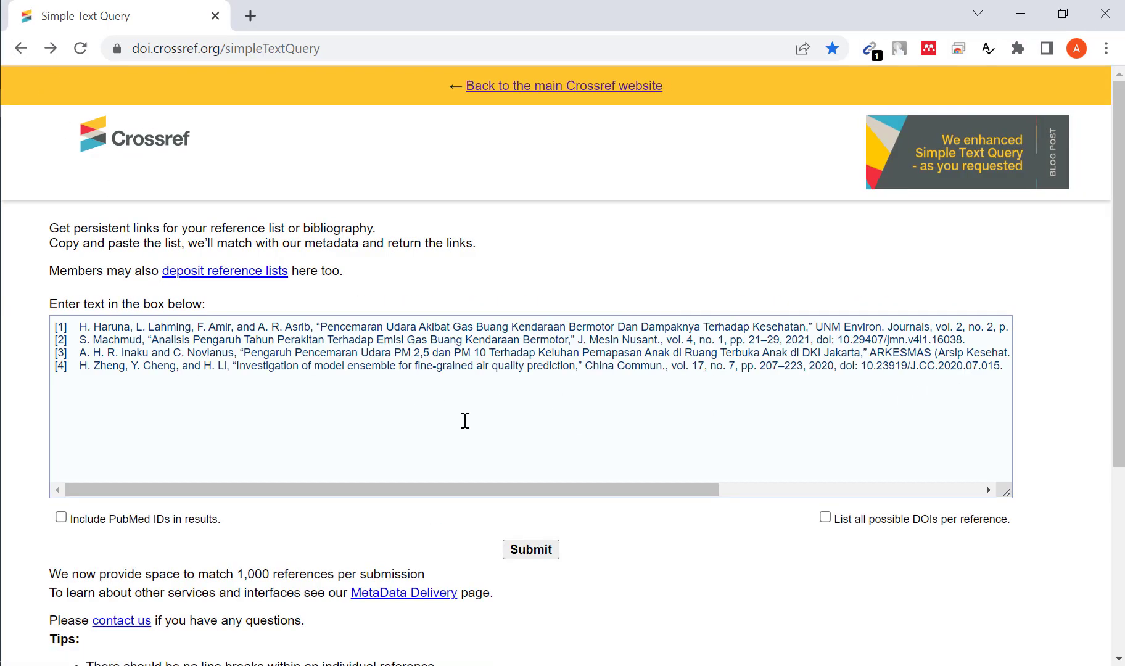
key(alt+Tab)
scroll(140, 409, up, 7)
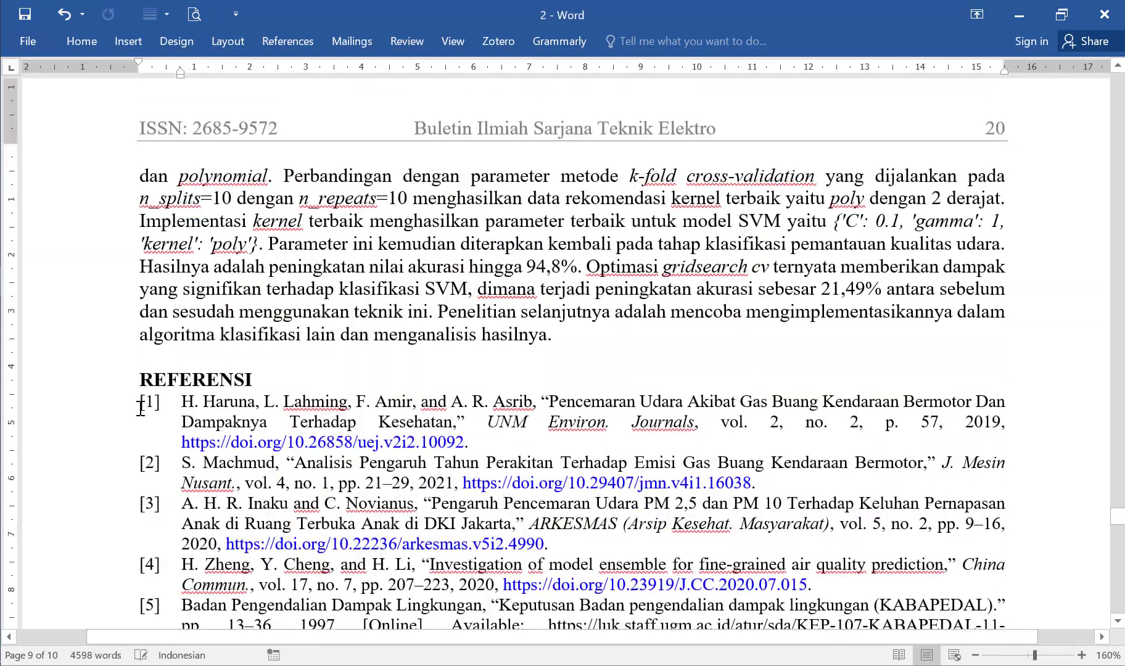
drag(140, 408, 858, 345)
scroll(484, 472, down, 15)
scroll(483, 465, down, 10)
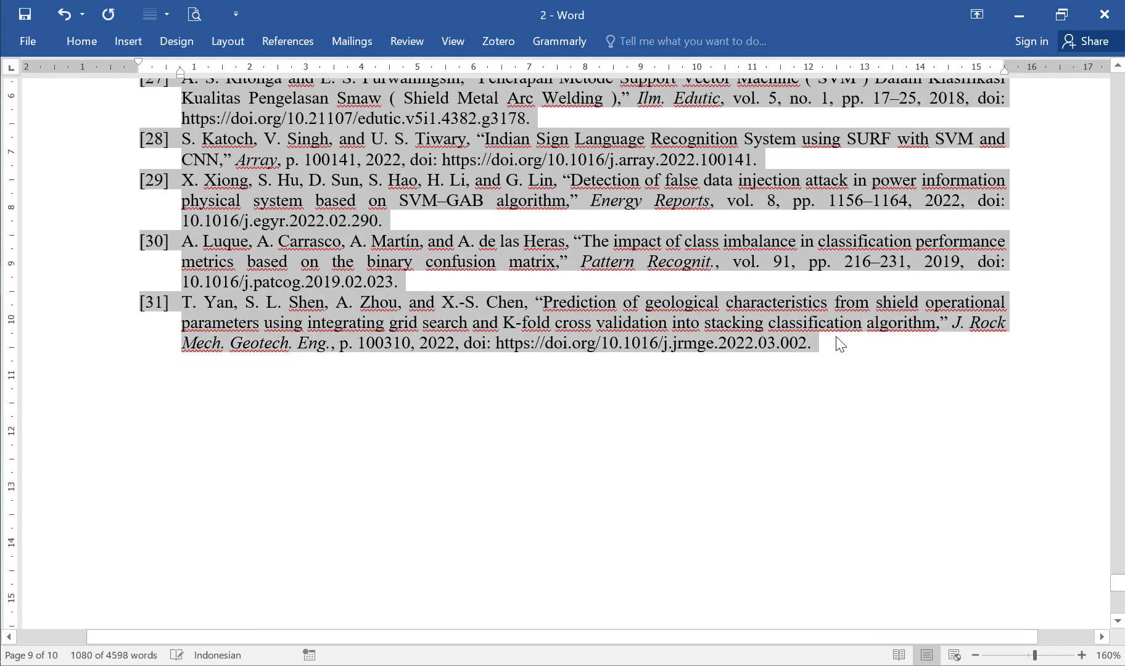
key(ctrl+c)
Replace the references in the Crossref query box with the copied list [1] to [31] and submit the query.
key(alt+Tab)
key(ctrl+a)
key(Delete)
key(ctrl+v)
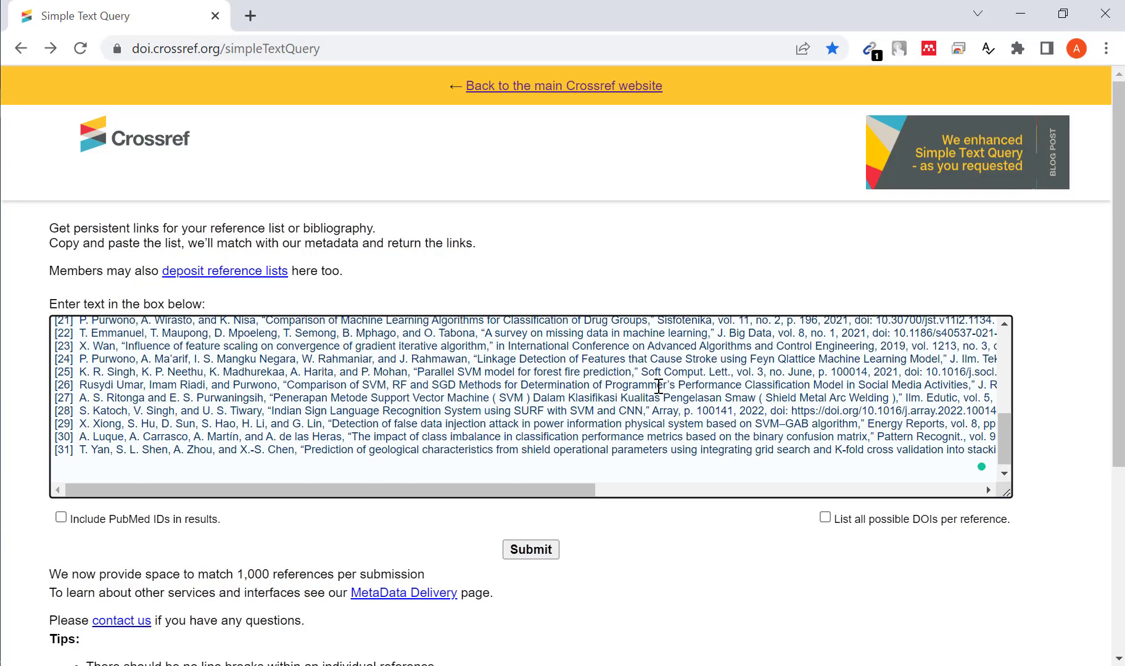
click(517, 562)
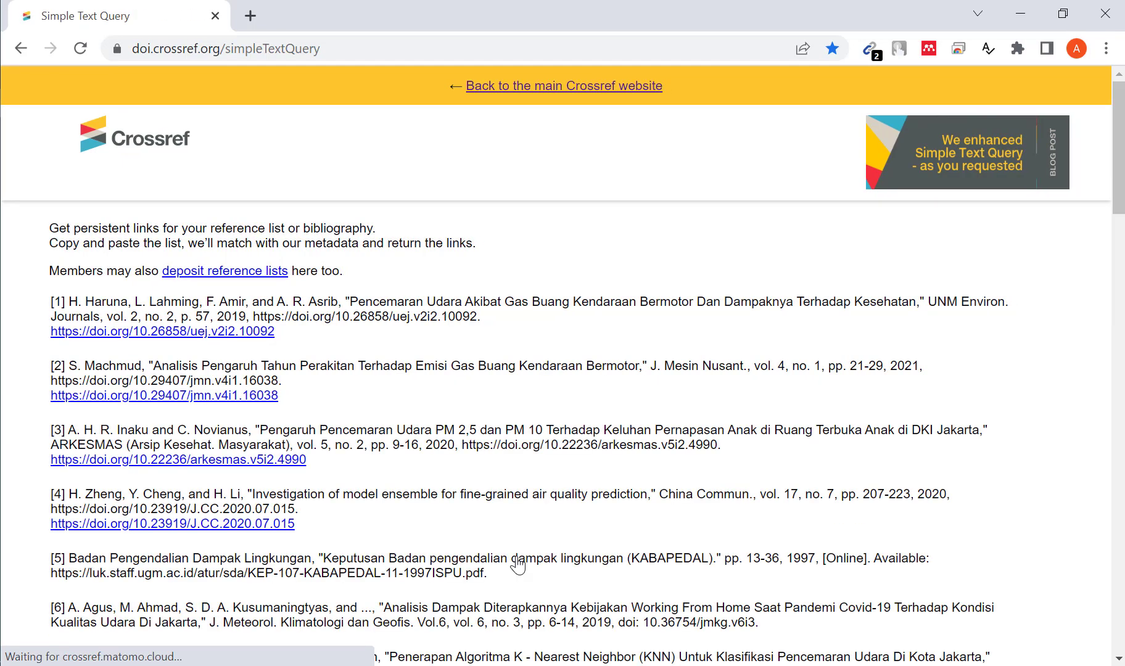
Compare the Crossref results with the reference list in Word, examining the author list and title of reference [6].
scroll(583, 444, down, 4)
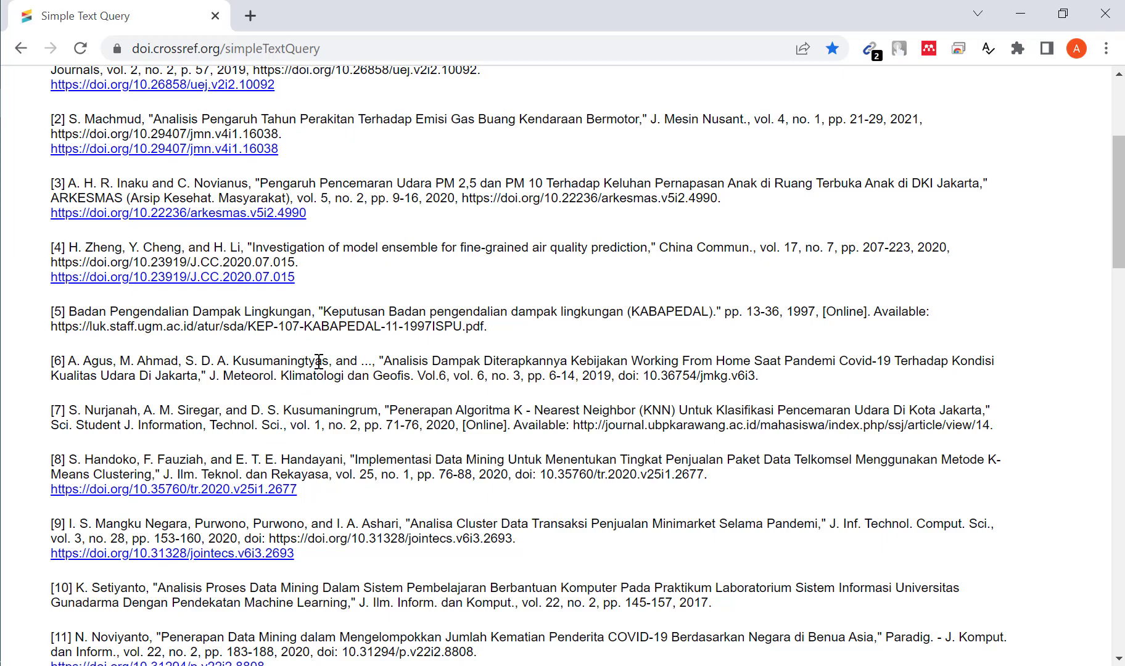
scroll(304, 431, down, 2)
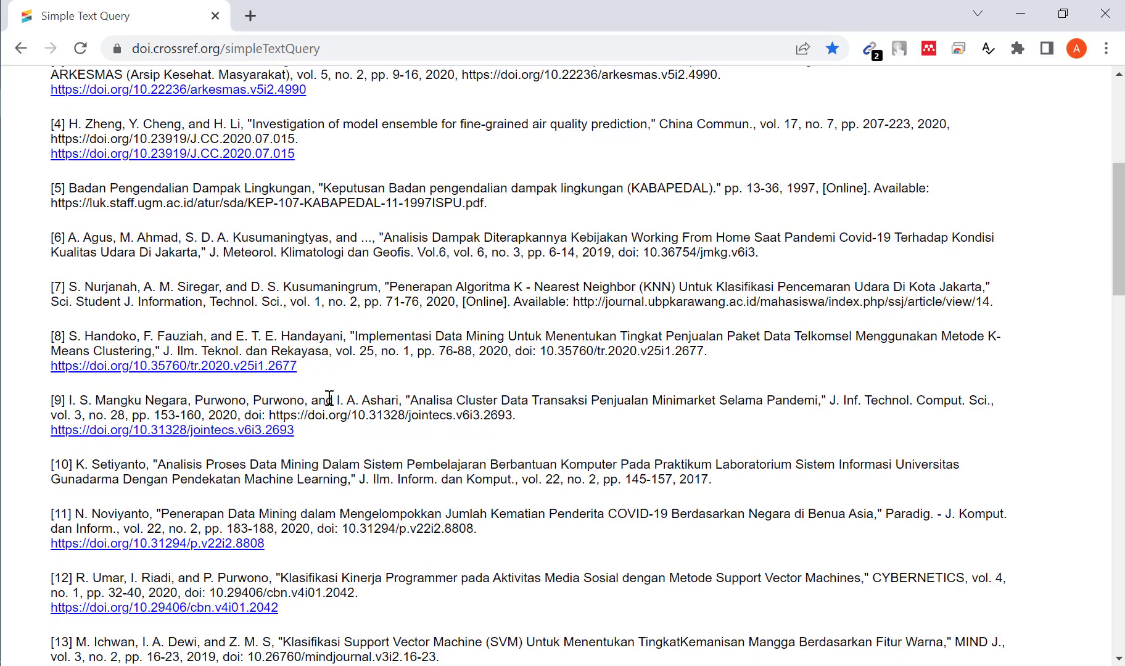
key(alt+Tab)
scroll(498, 370, up, 10)
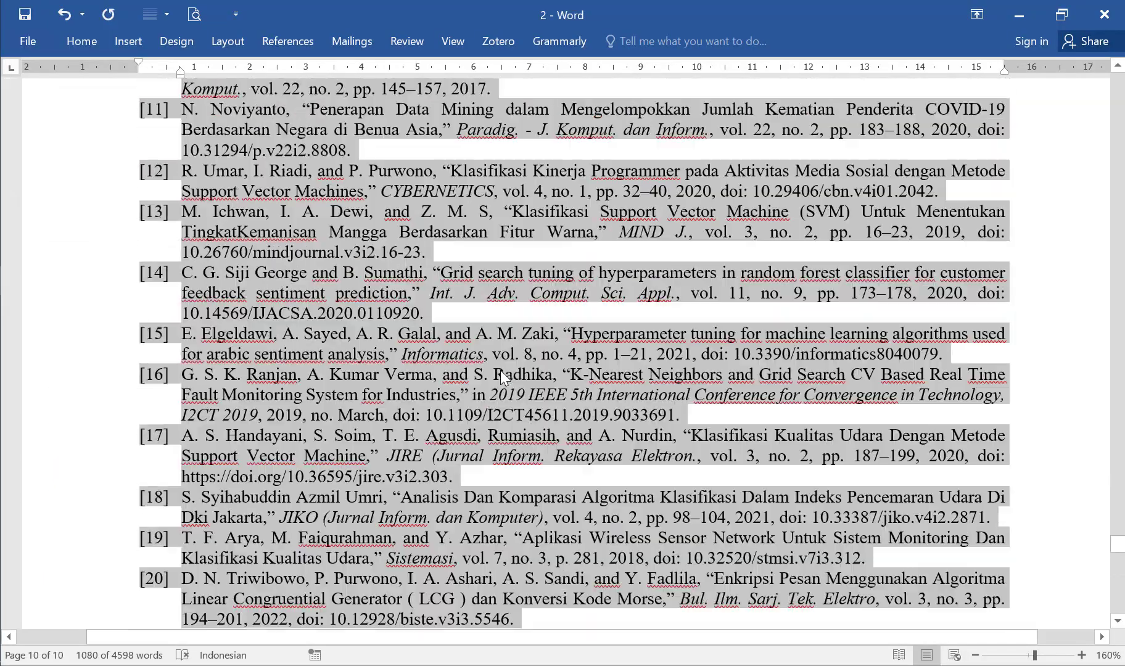
scroll(500, 370, up, 6)
click(494, 368)
scroll(569, 350, up, 5)
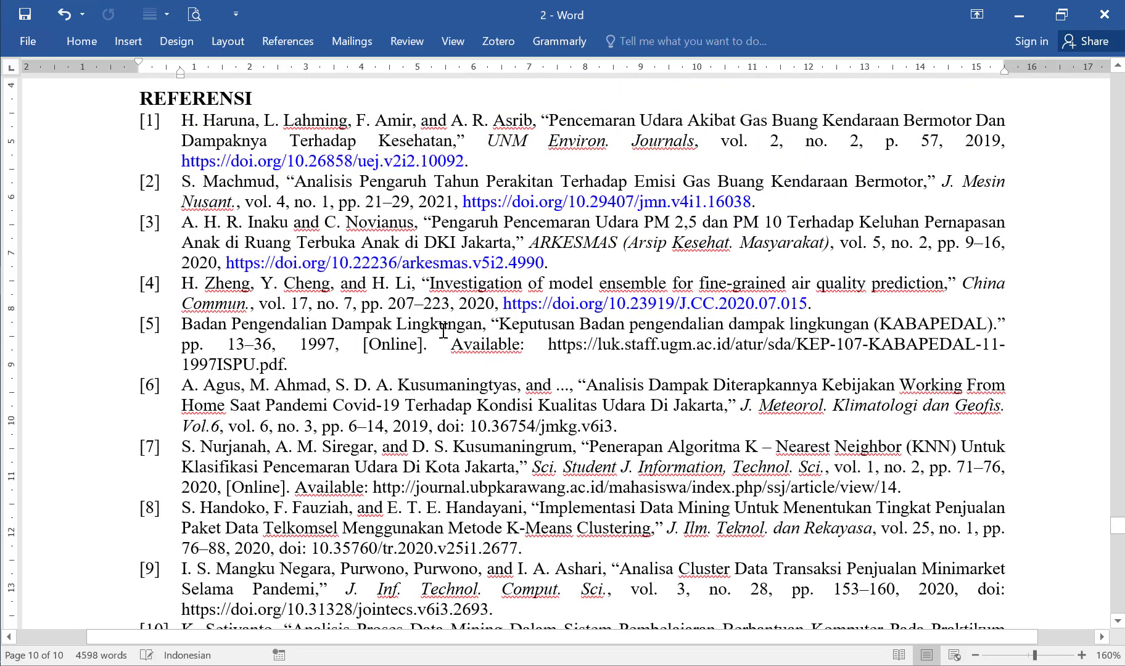
click(372, 362)
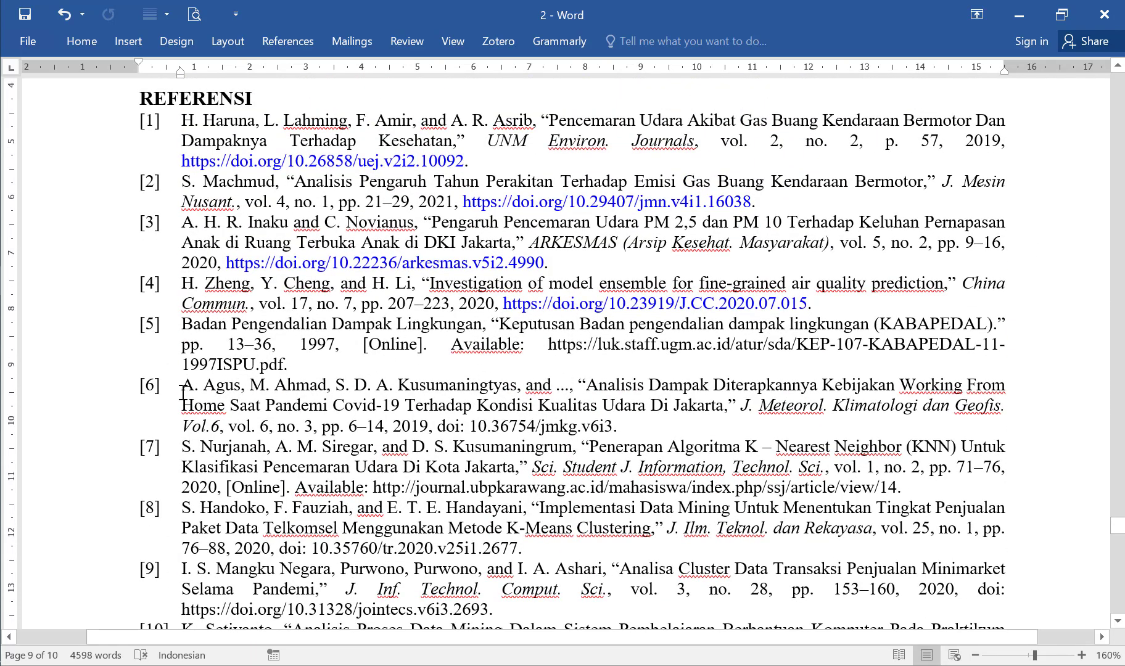
drag(193, 388, 671, 430)
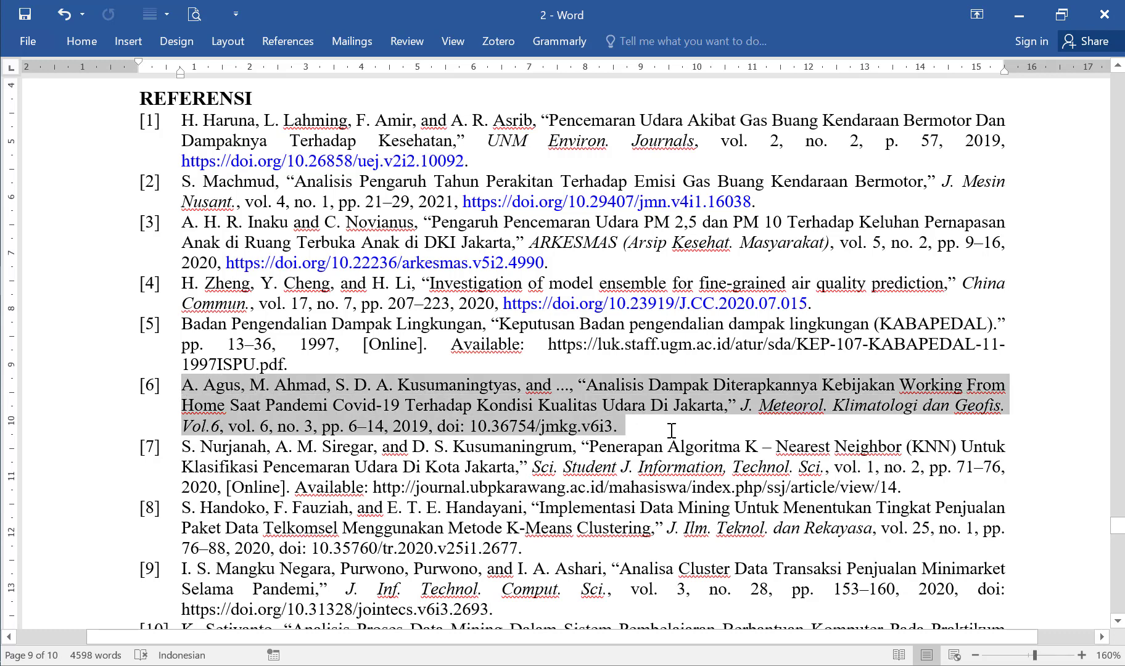
click(576, 386)
key(ctrl+z)
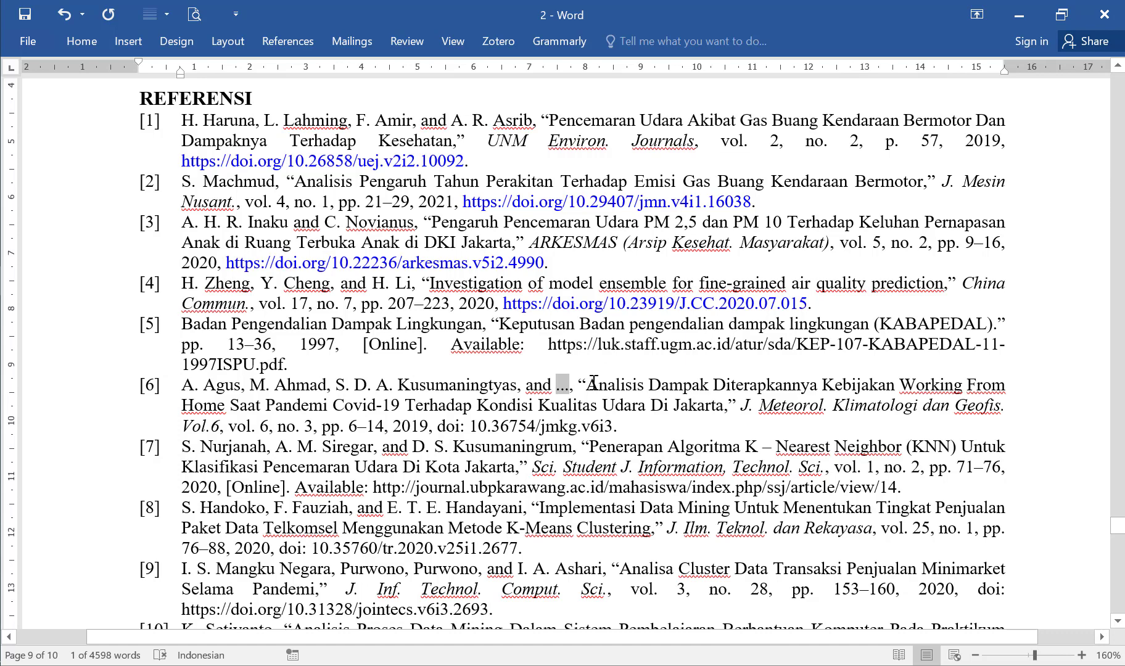
drag(589, 384, 723, 413)
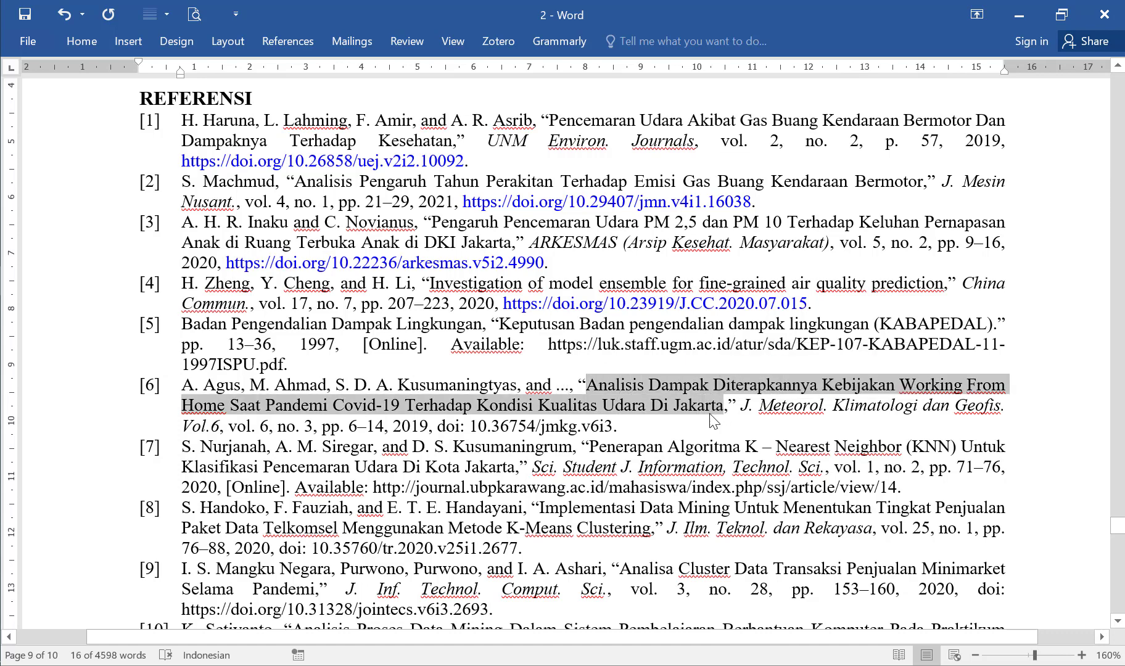
Switch to the browser and copy the DOI 10.36754/jmkg.v6i3 from reference [6] in the Crossref results.
key(alt+Tab)
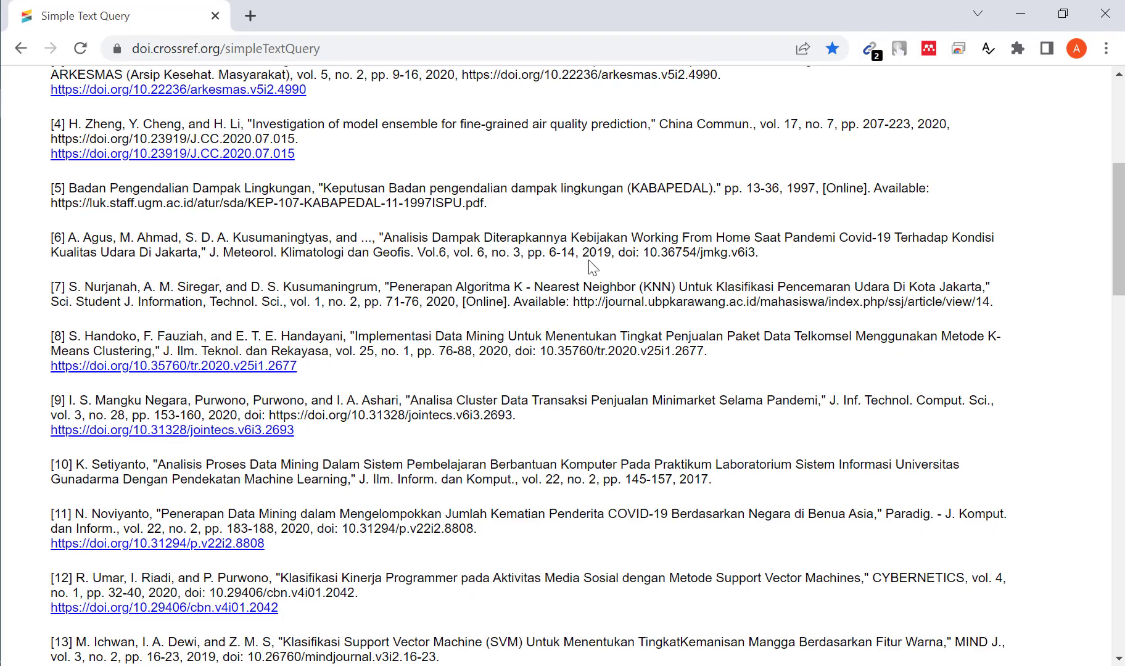
drag(641, 254, 753, 261)
click(647, 254)
drag(647, 254, 749, 256)
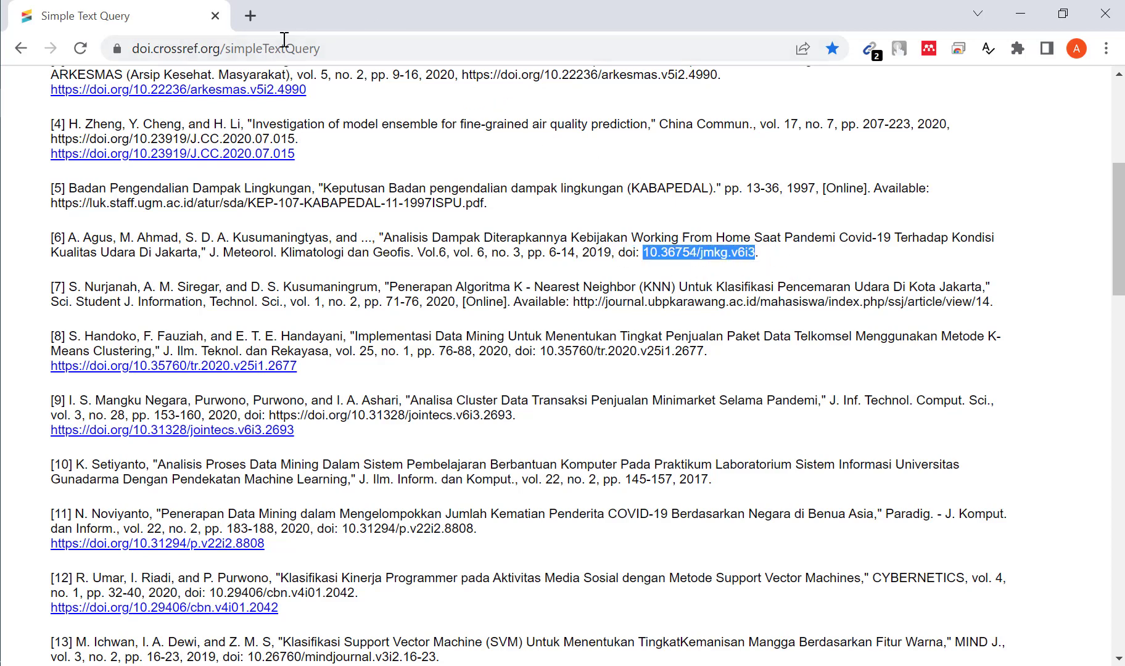
Check the DOI of reference [6] by opening doi.org/10.36754/jmkg.v6i3 in a new browser tab.
click(253, 10)
text(doi)
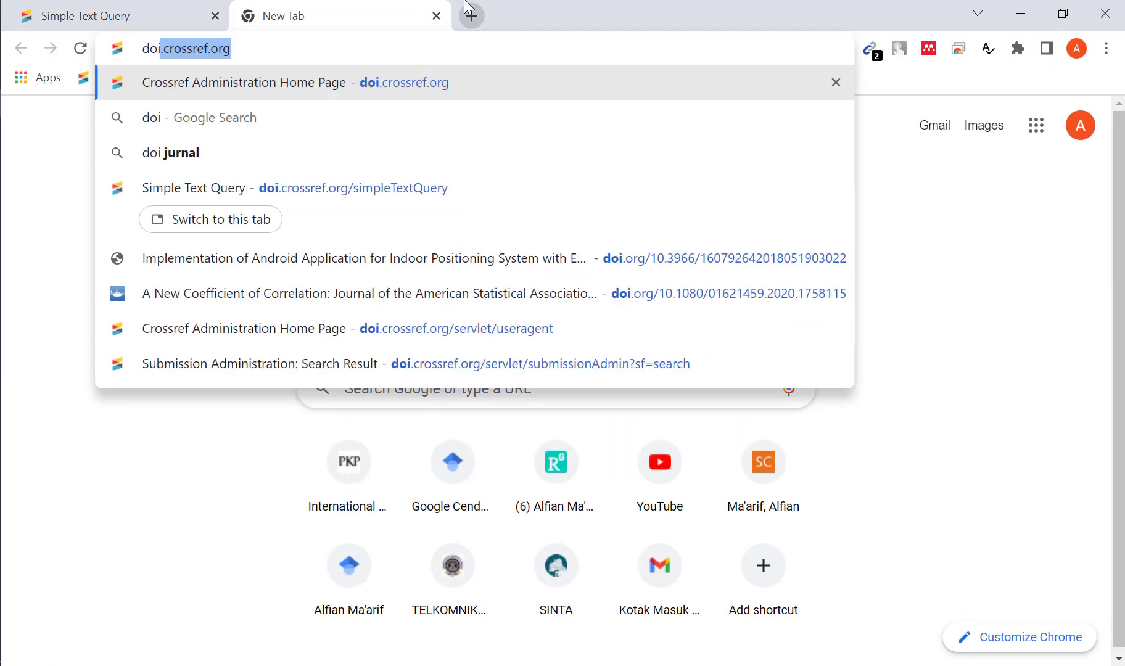
text(.org/)
key(ctrl+v)
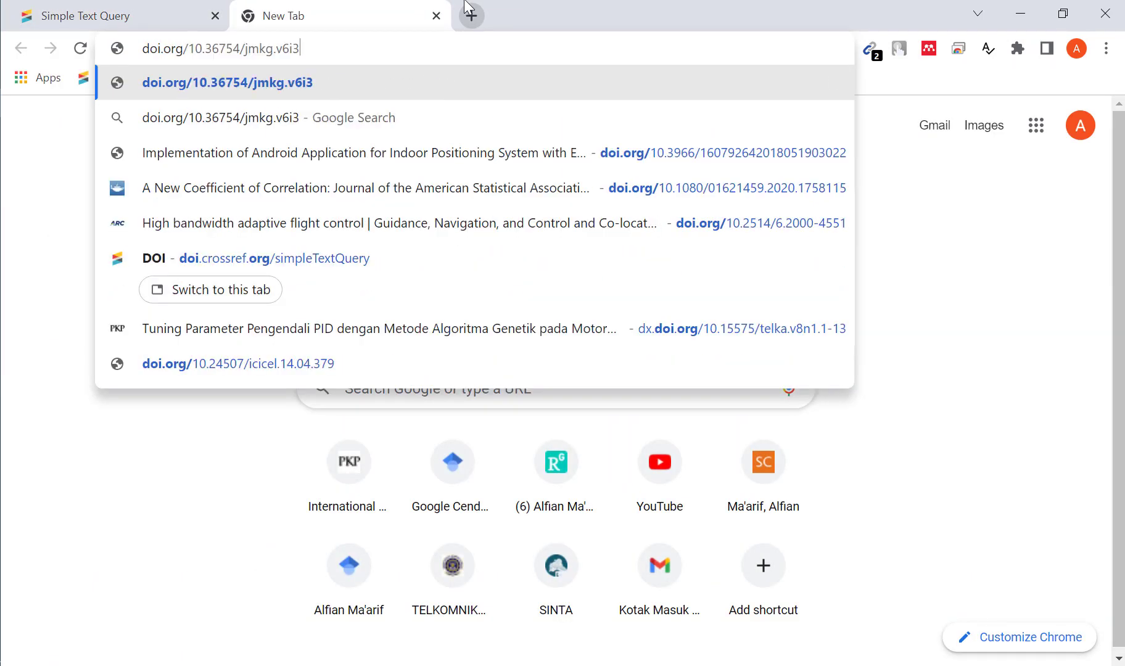
key(Return)
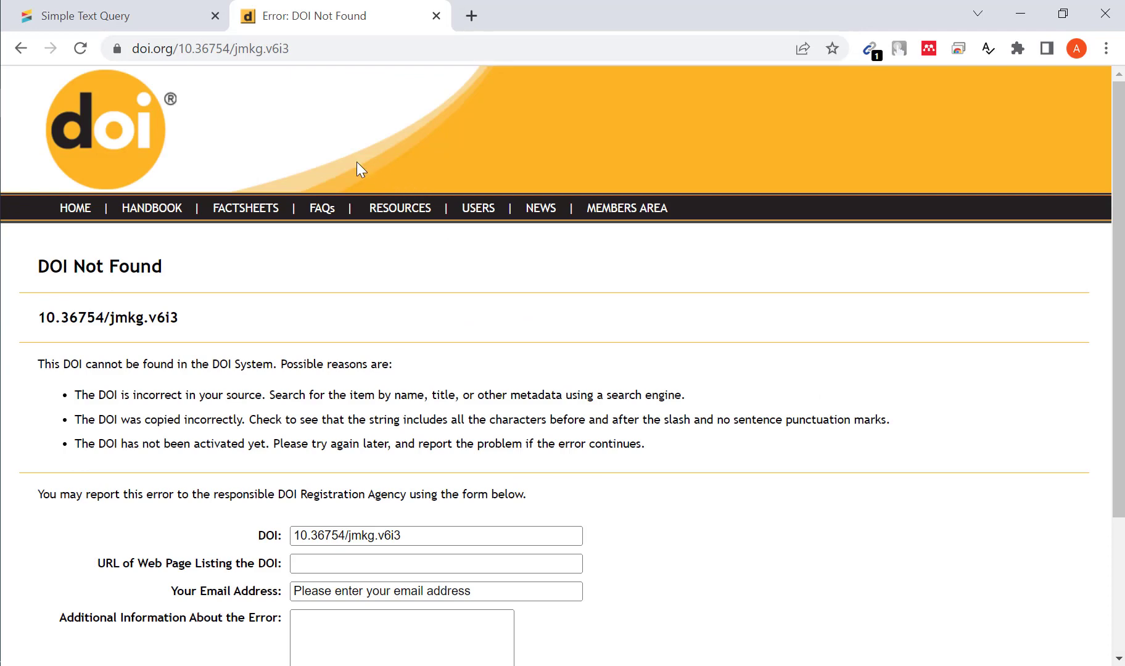
Leave the DOI error page and open Google Scholar in the same tab.
click(21, 48)
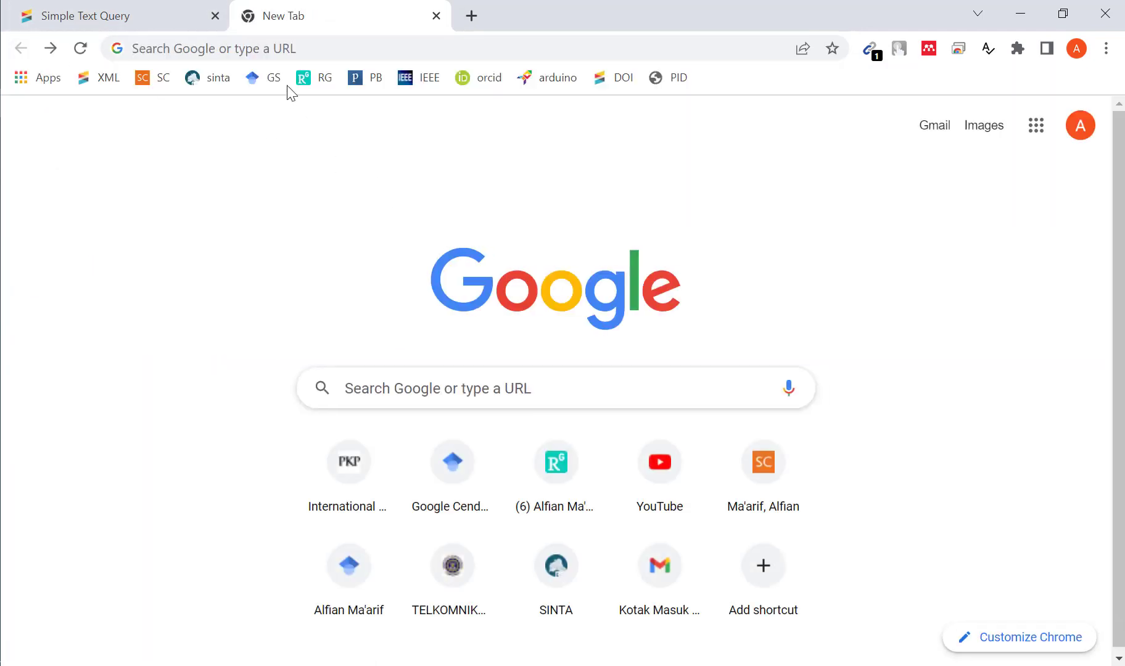
click(317, 44)
text(s)
key(Return)
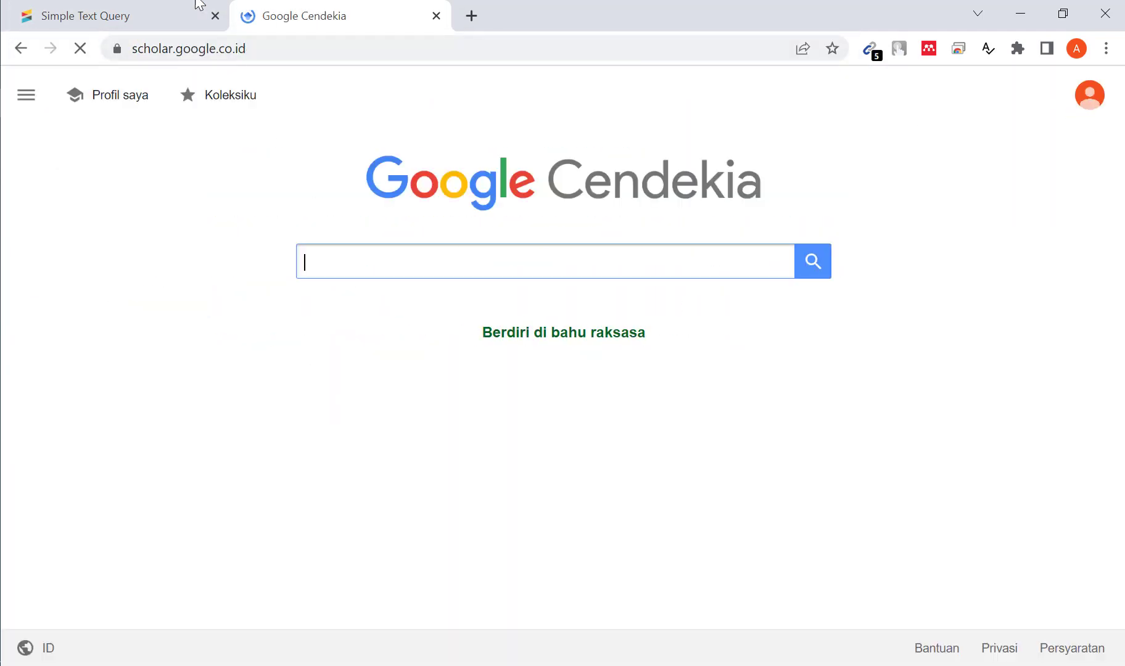
Copy the title of reference [6] from the Crossref results and search for it in Google Scholar.
click(198, 5)
click(579, 300)
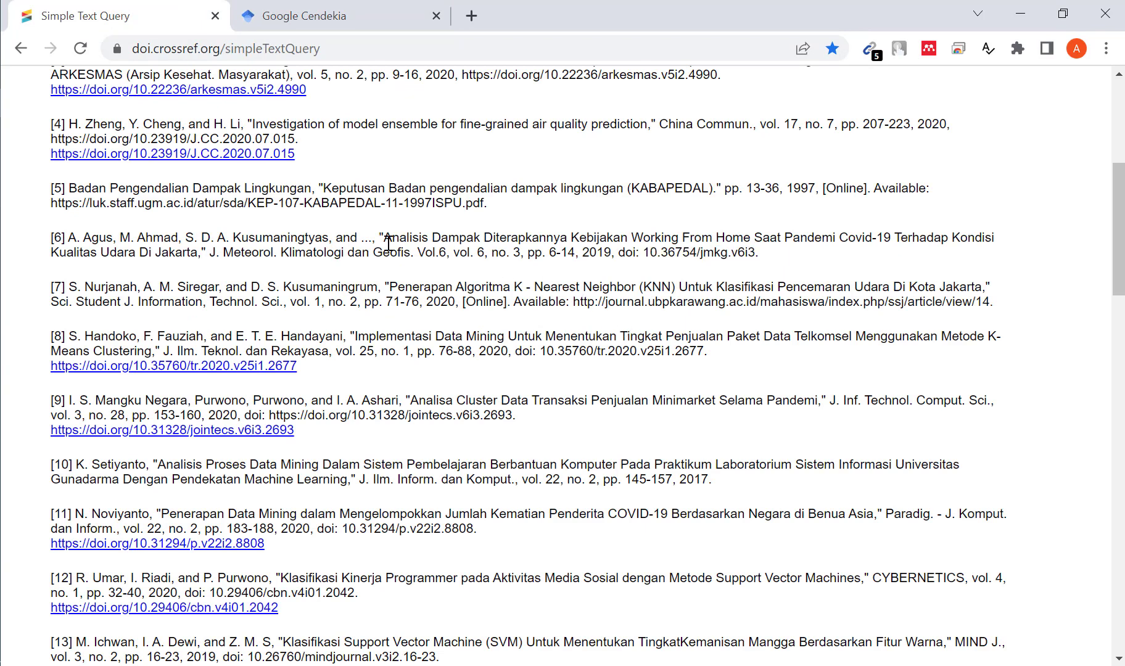
drag(387, 241, 207, 253)
key(ctrl+c)
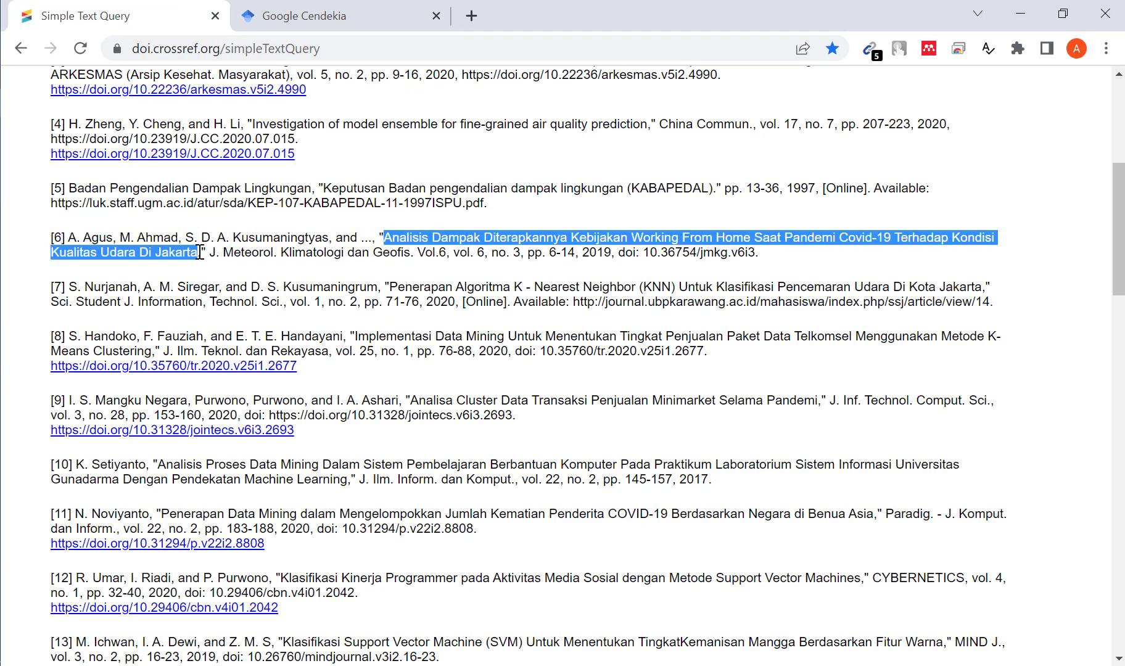
click(360, 10)
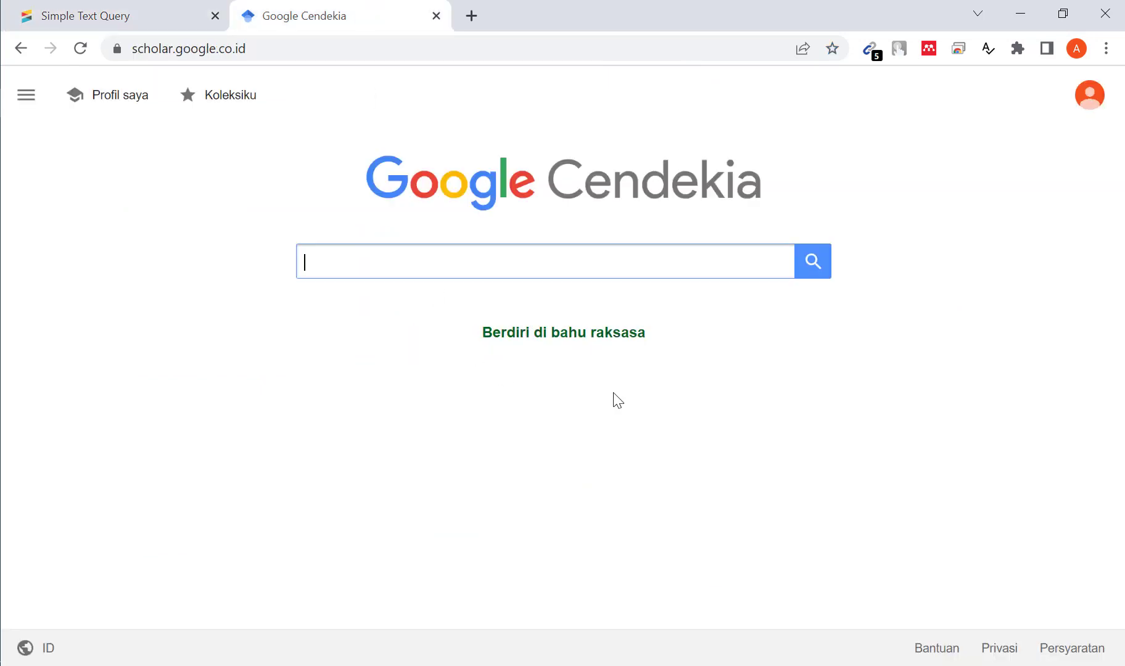
key(ctrl+v)
key(Return)
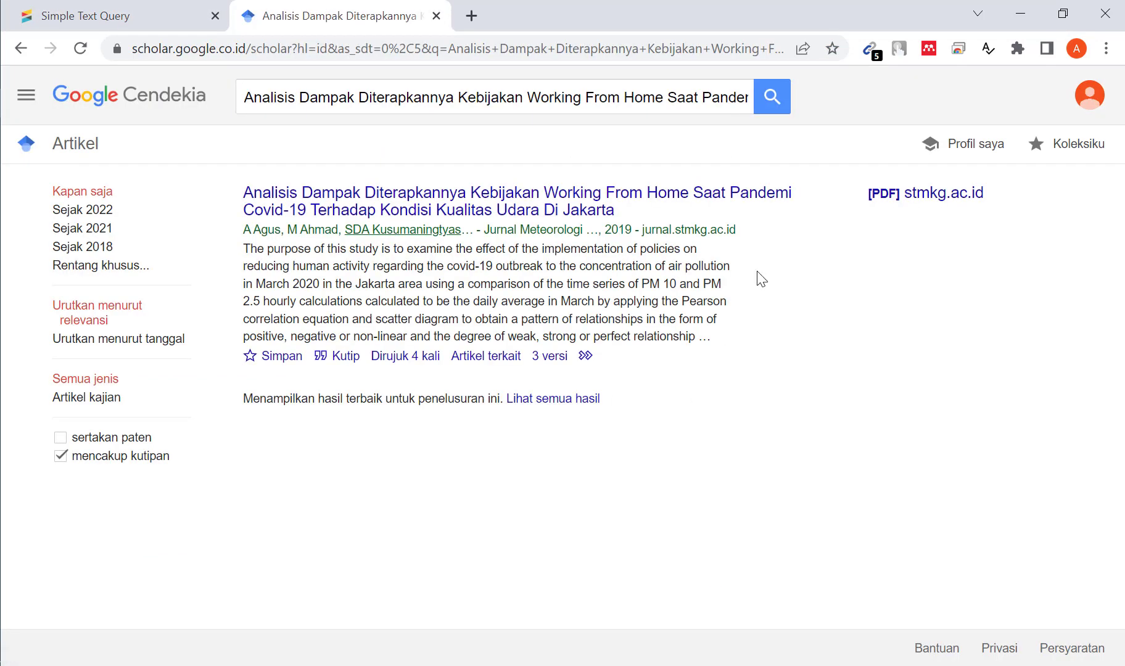
click(710, 200)
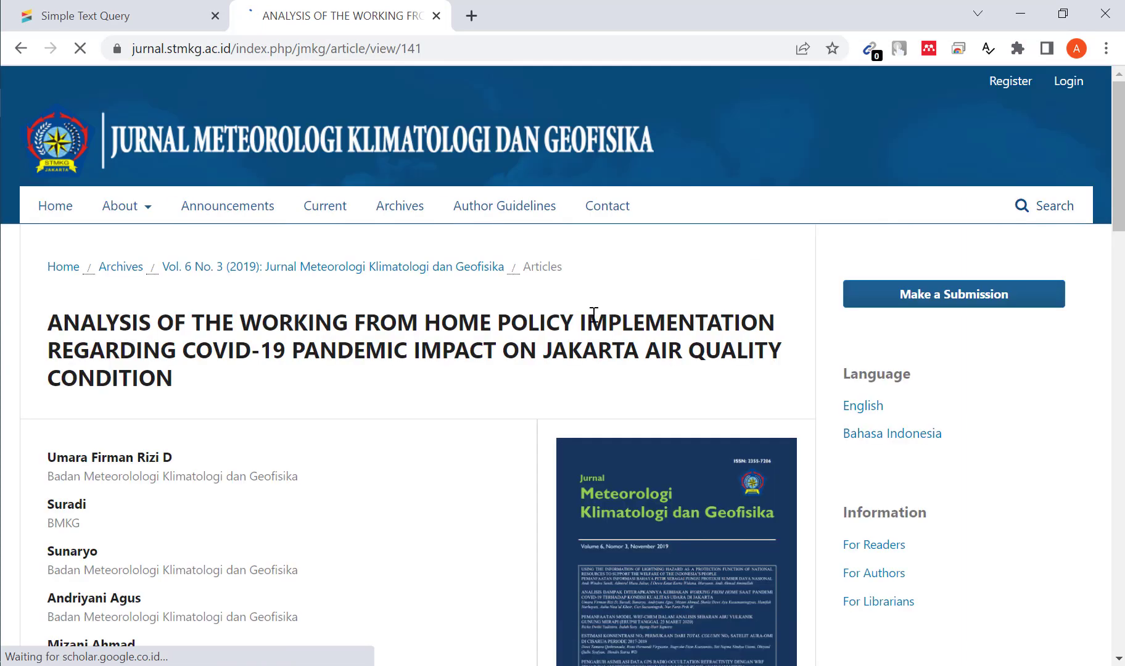
scroll(593, 314, down, 8)
click(213, 451)
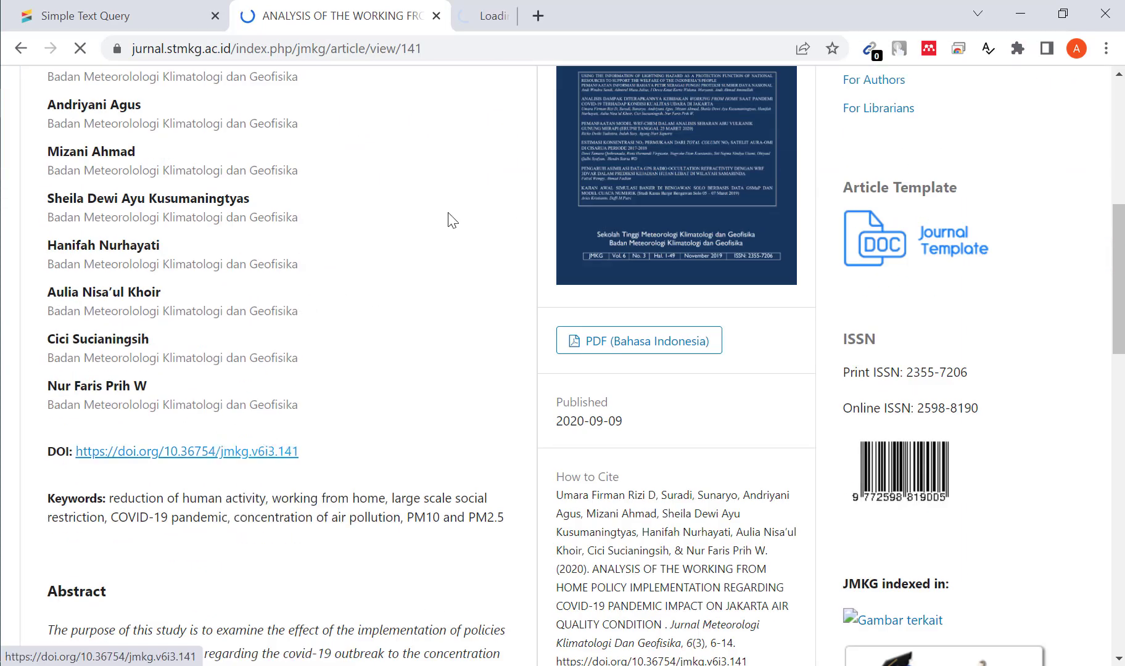
click(565, 9)
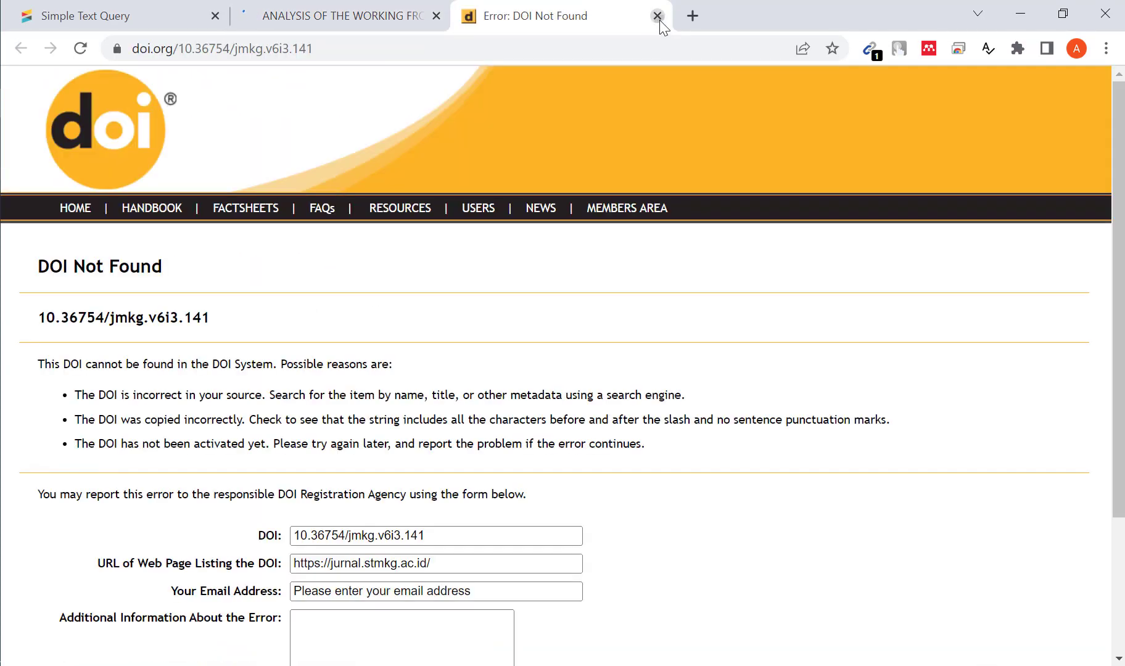
click(658, 15)
Copy the web address of the article's journal page.
scroll(417, 113, up, 5)
click(437, 49)
key(ctrl+c)
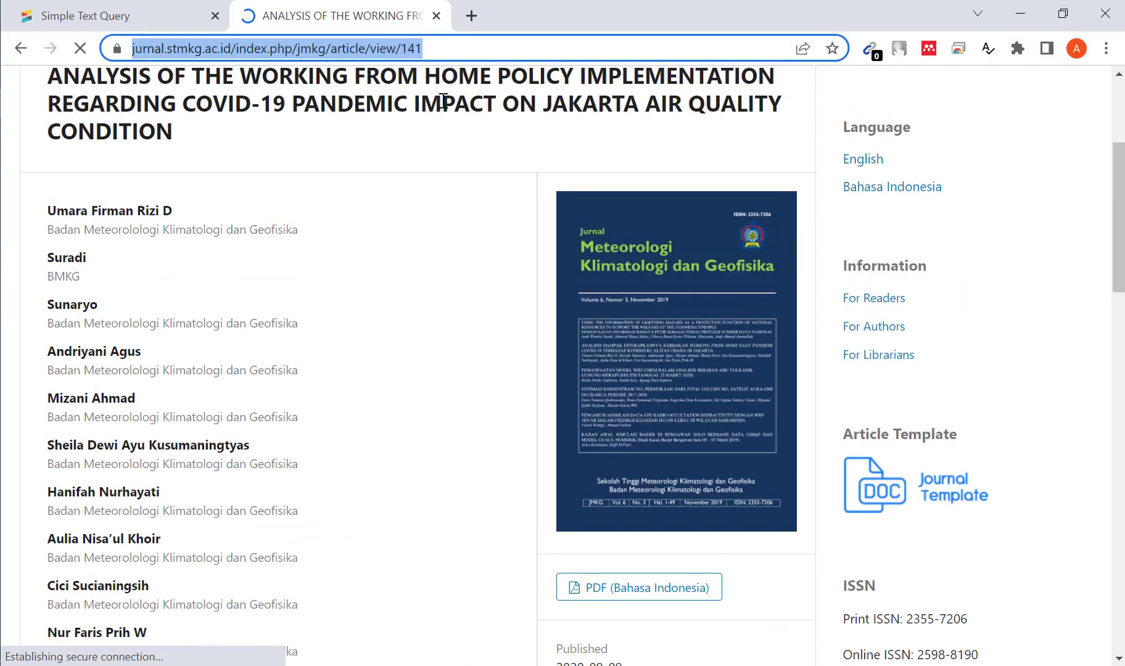
Switch to Word and delete the text "doi: 10.36754/jmkg.v6i3" from reference [6], keeping the final period.
key(alt+Tab)
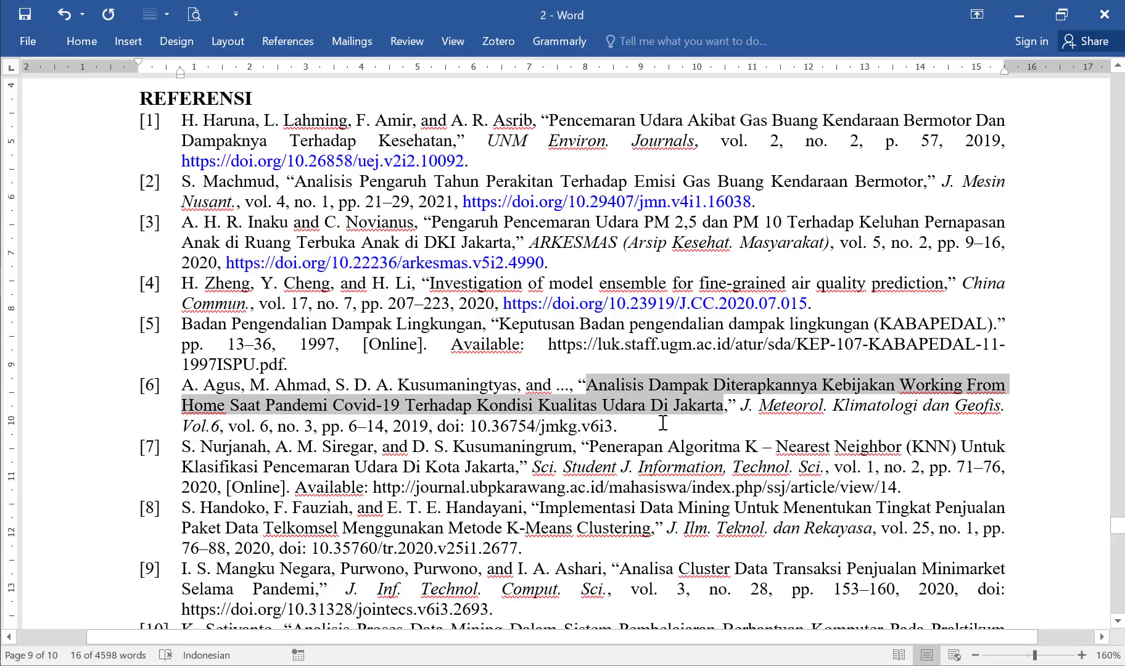
click(763, 425)
key(shift+Left)
key(shift+Left)
key(shift+Left)
key(shift+Left)
key(shift+Left)
key(shift+Left)
key(shift+Left)
key(shift+Left)
key(shift+Left)
key(shift+Left)
key(shift+Left)
key(shift+Left)
key(shift+Left)
key(shift+Left)
key(shift+Left)
key(shift+Left)
key(shift+Left)
key(shift+Left)
key(shift+Left)
key(shift+Left)
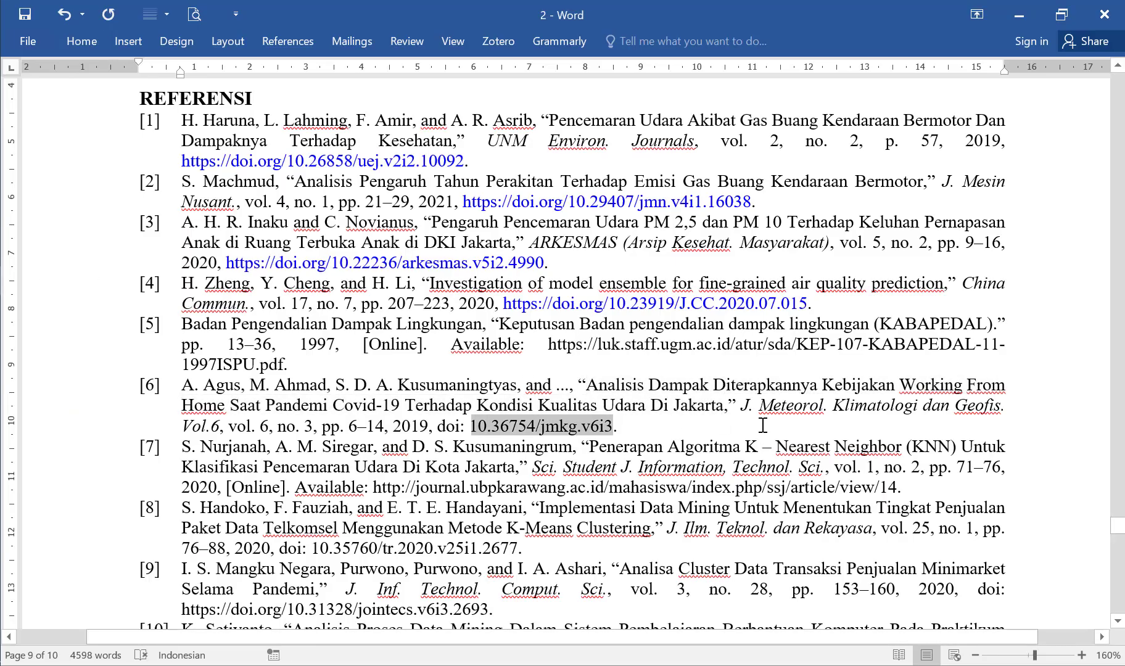
key(BackSpace)
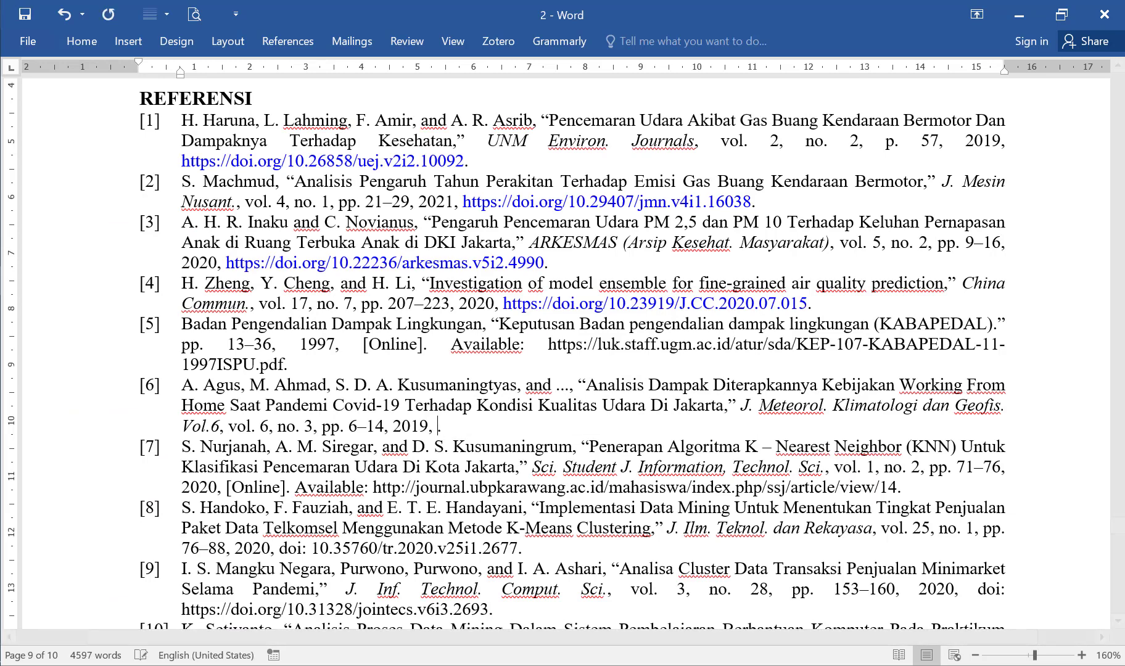
click(135, 39)
click(564, 65)
key(ctrl+v)
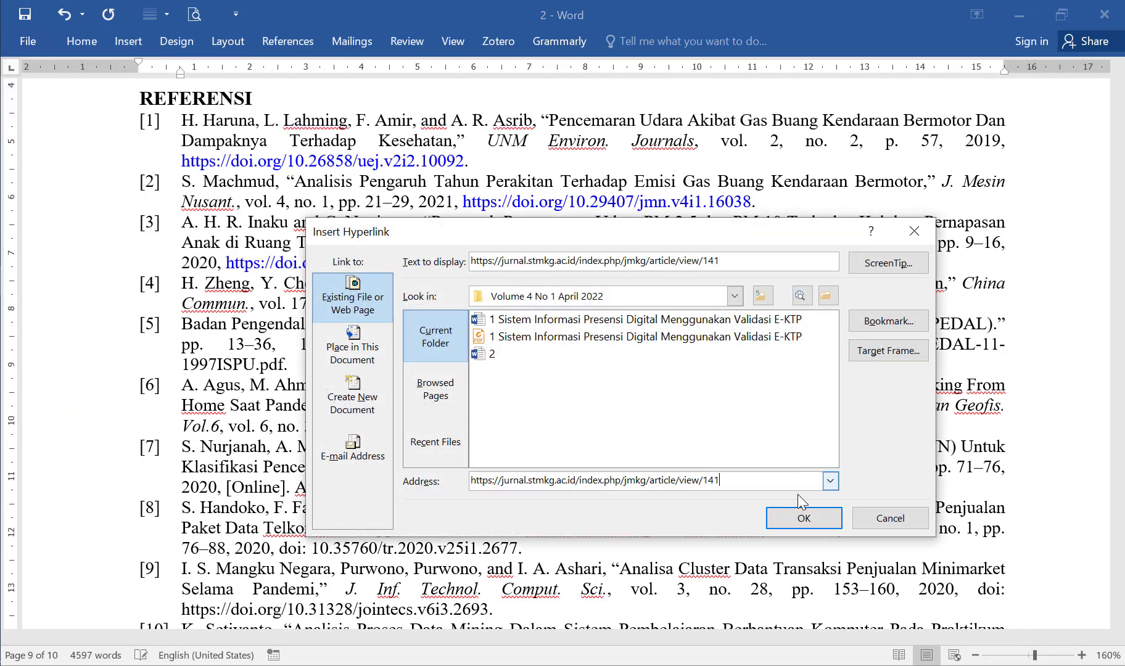
click(800, 516)
ctrl+click(617, 426)
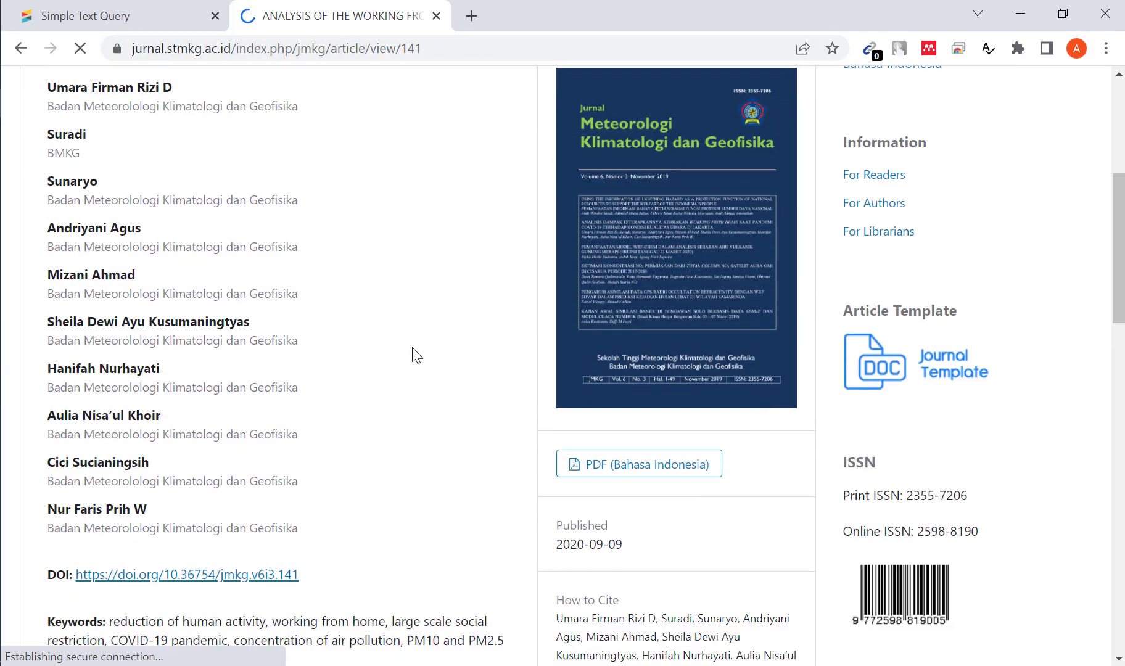
Return to Word and delete "and ...," from the end of reference [6]'s author list.
key(alt+Tab)
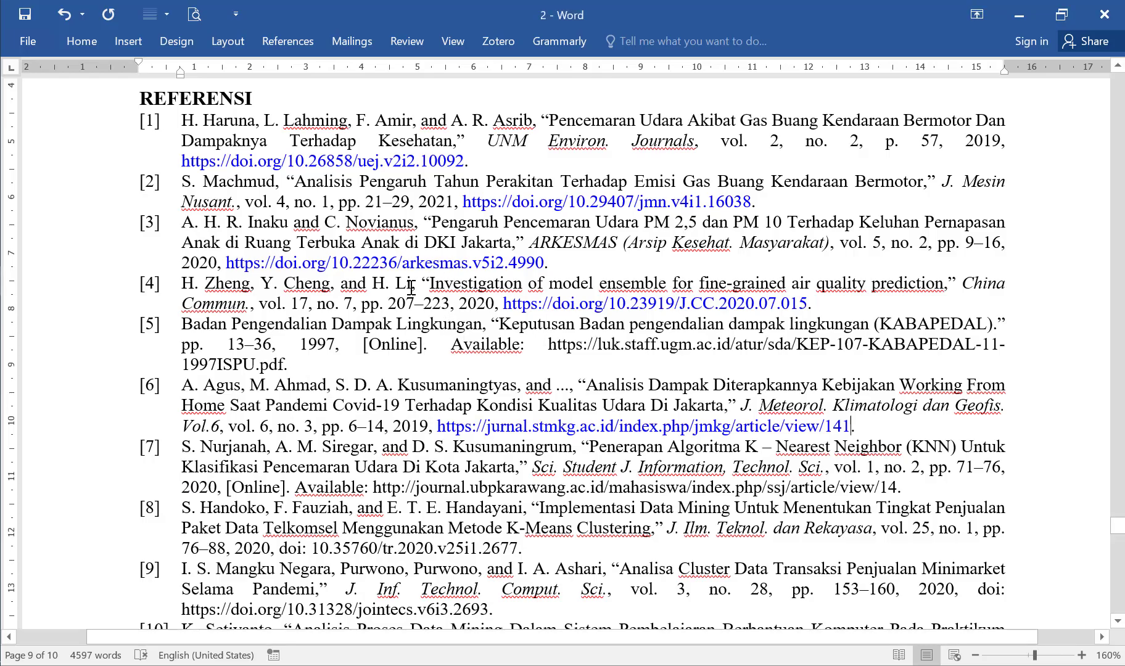
click(572, 385)
key(BackSpace)
key(BackSpace)
key(BackSpace)
key(BackSpace)
key(BackSpace)
key(BackSpace)
key(BackSpace)
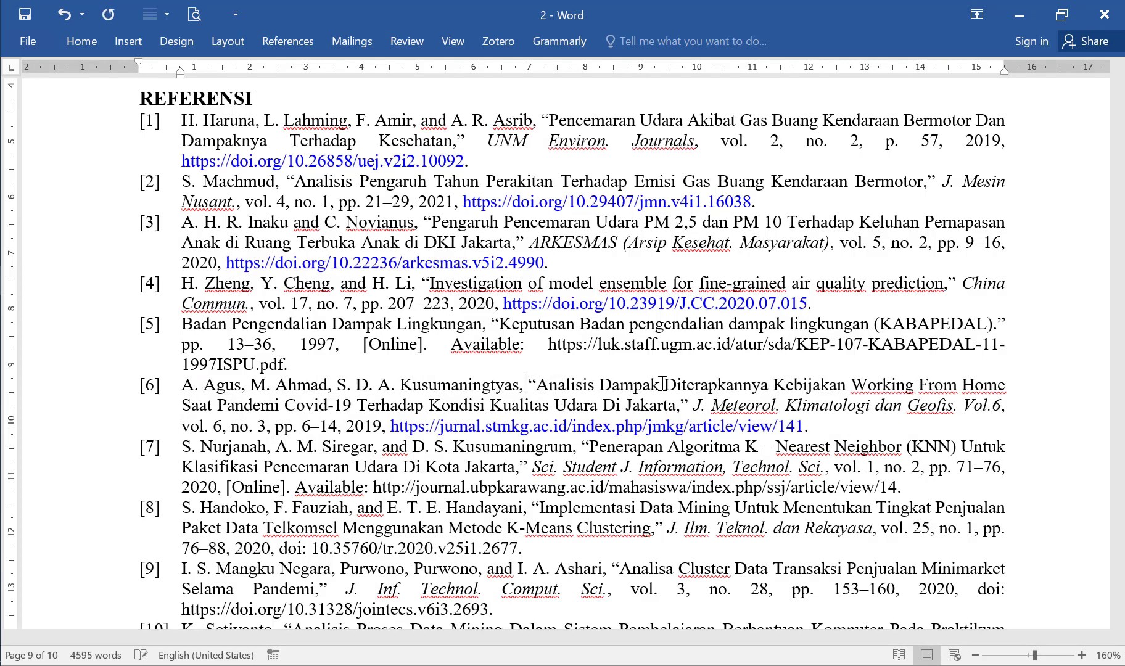
Examine the authors, title and citation details of the reference [6] article on its journal page and in its PDF.
key(alt+Tab)
key(alt+Tab)
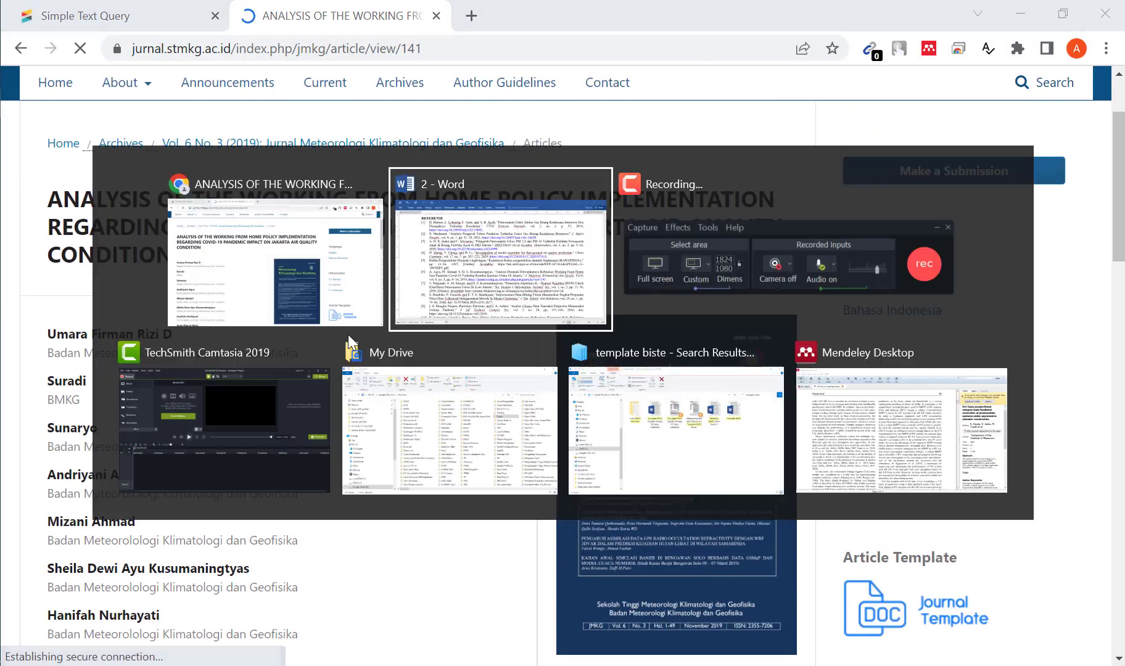
key(alt+Tab)
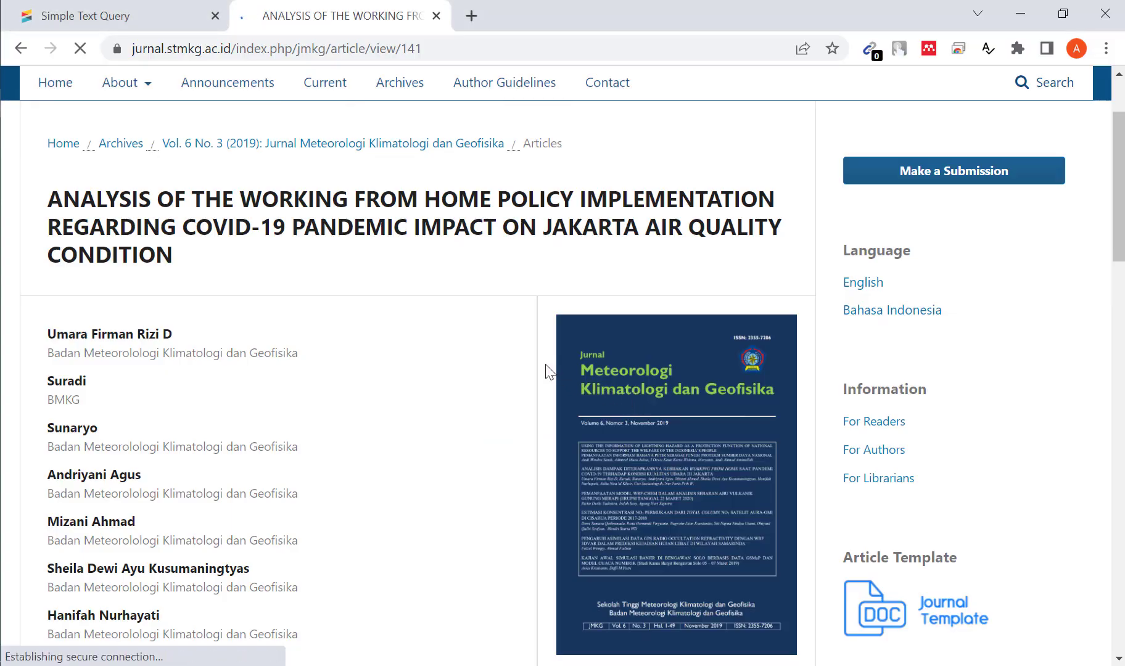
scroll(493, 360, down, 6)
scroll(487, 360, down, 3)
click(638, 219)
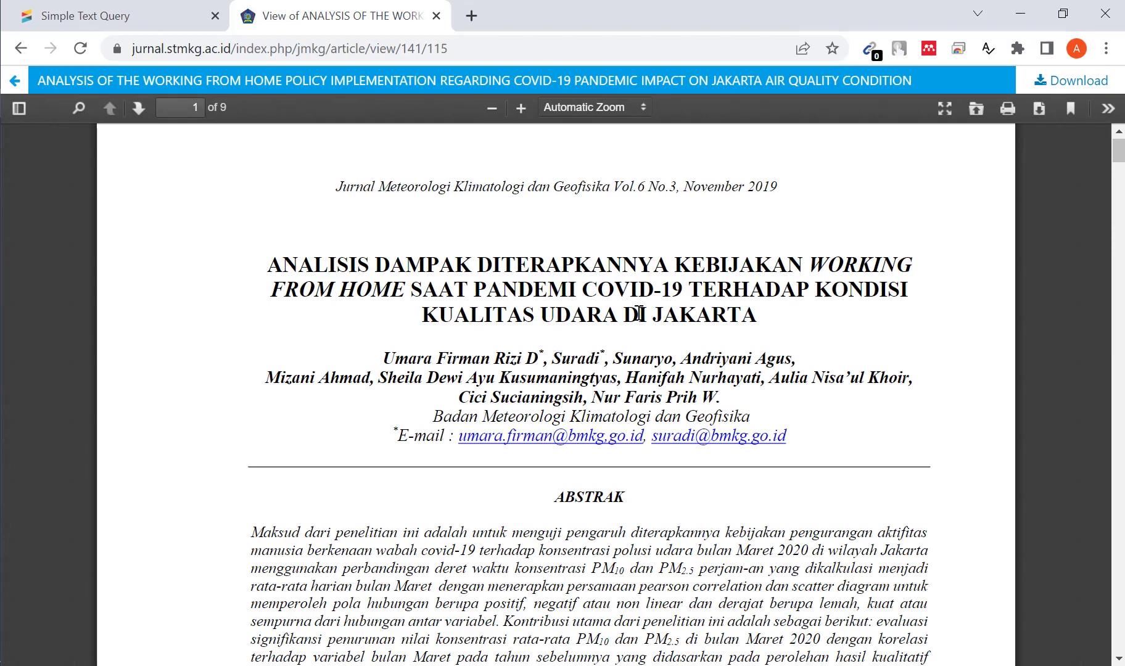
scroll(639, 315, down, 2)
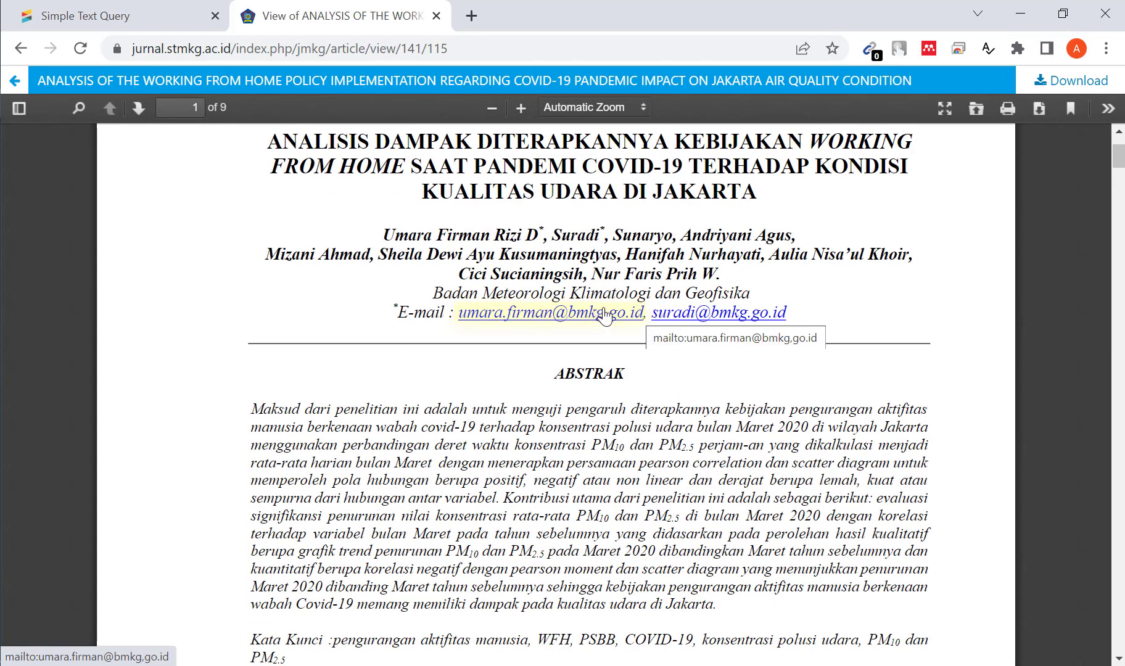
scroll(606, 317, up, 2)
click(123, 6)
click(282, 6)
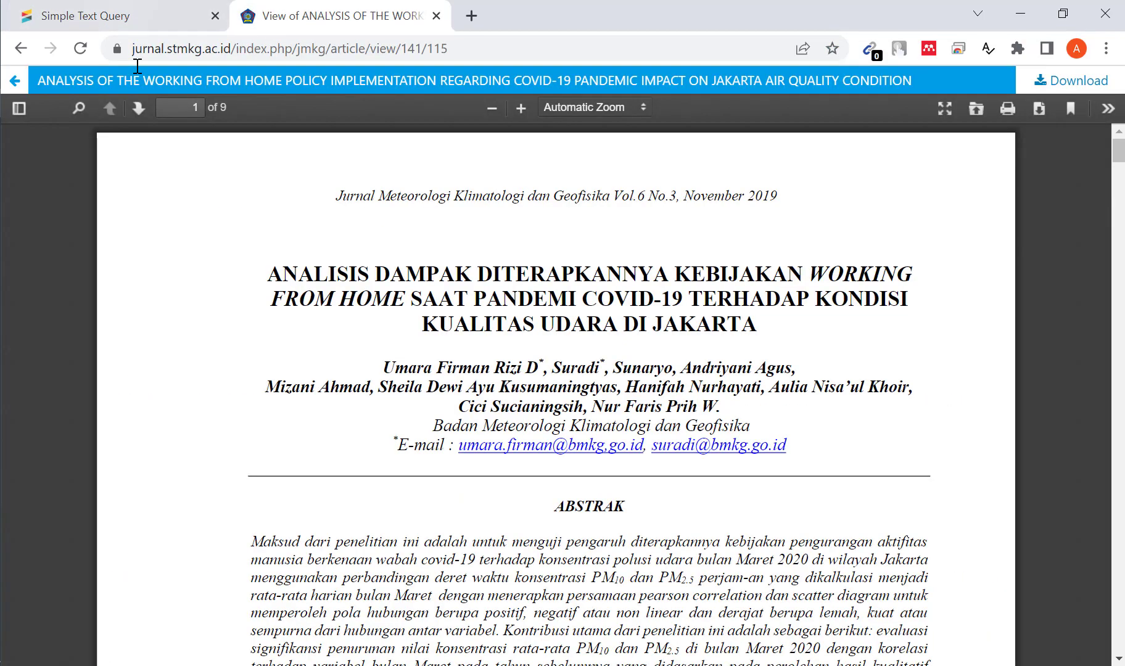
click(20, 48)
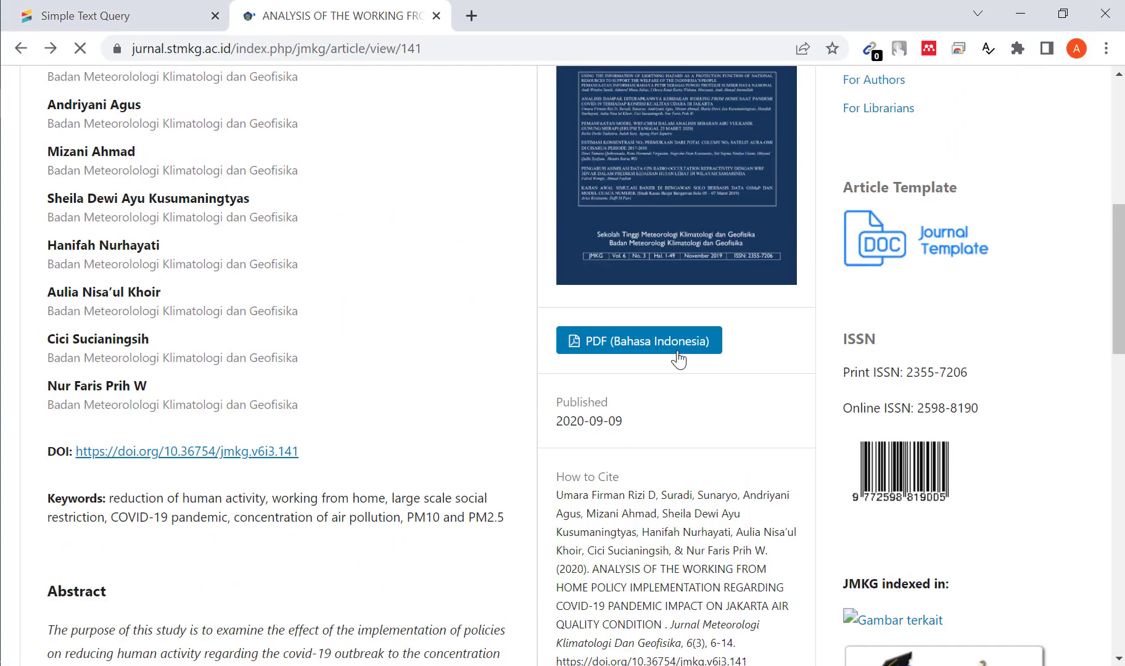
scroll(733, 317, down, 8)
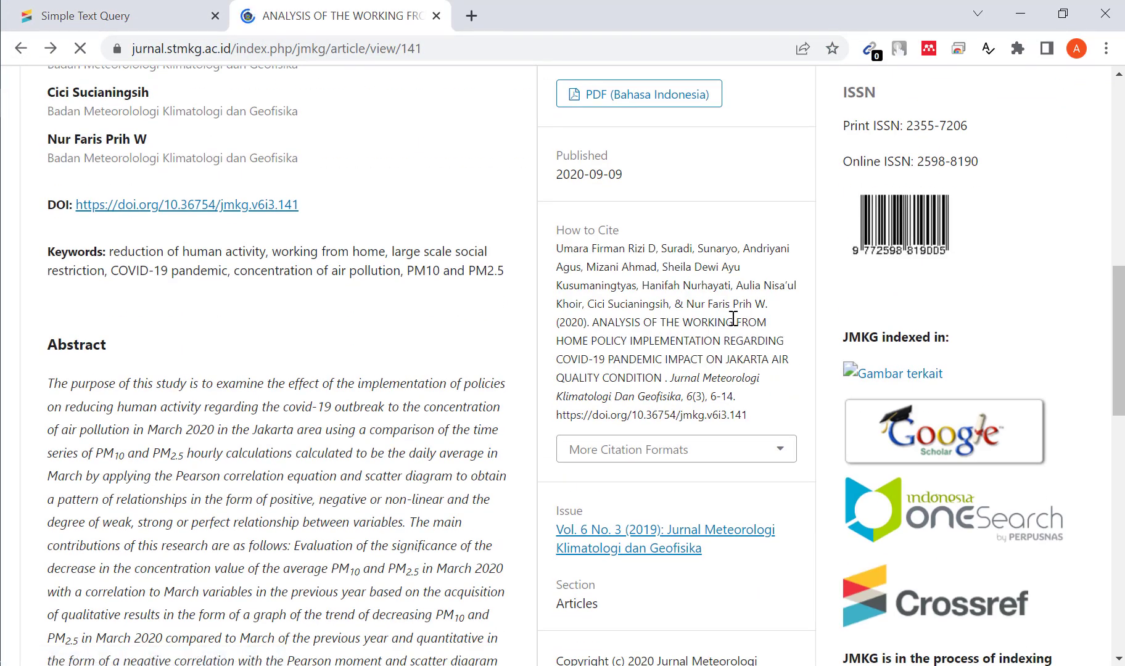
key(alt+Tab)
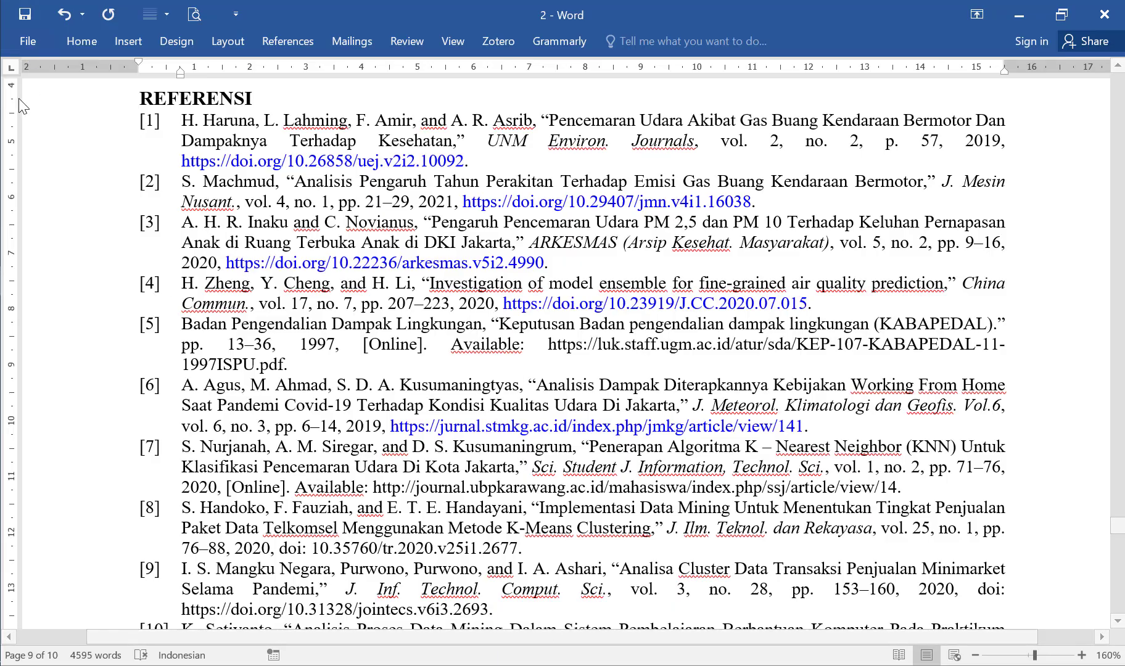
key(alt+Tab)
click(119, 8)
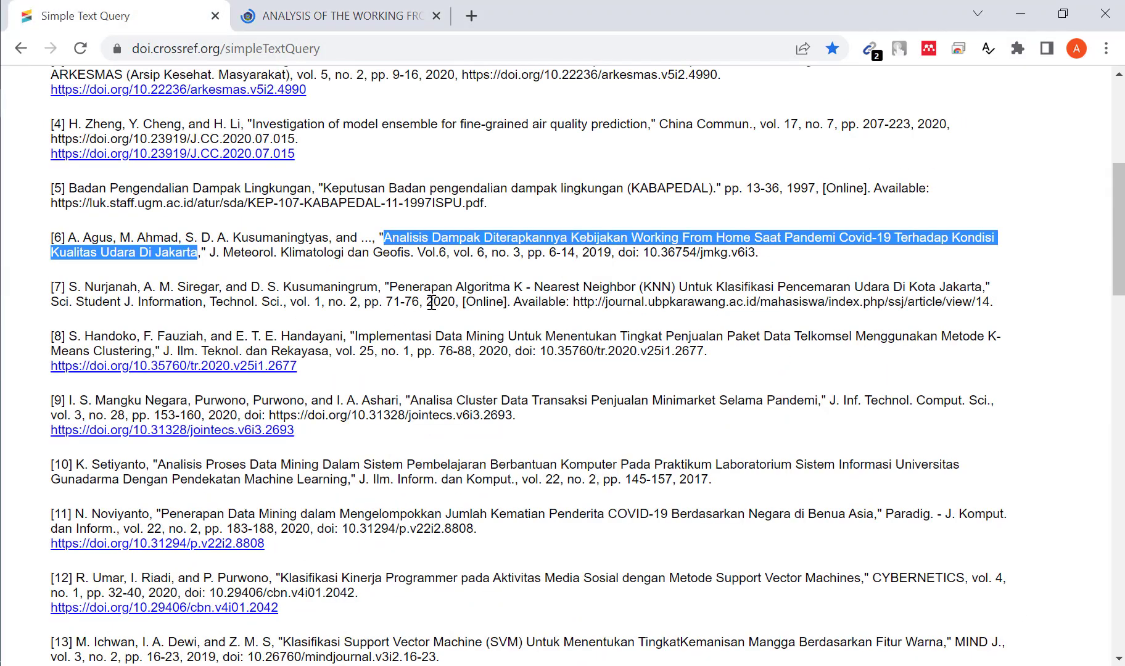
click(430, 395)
right_click(256, 369)
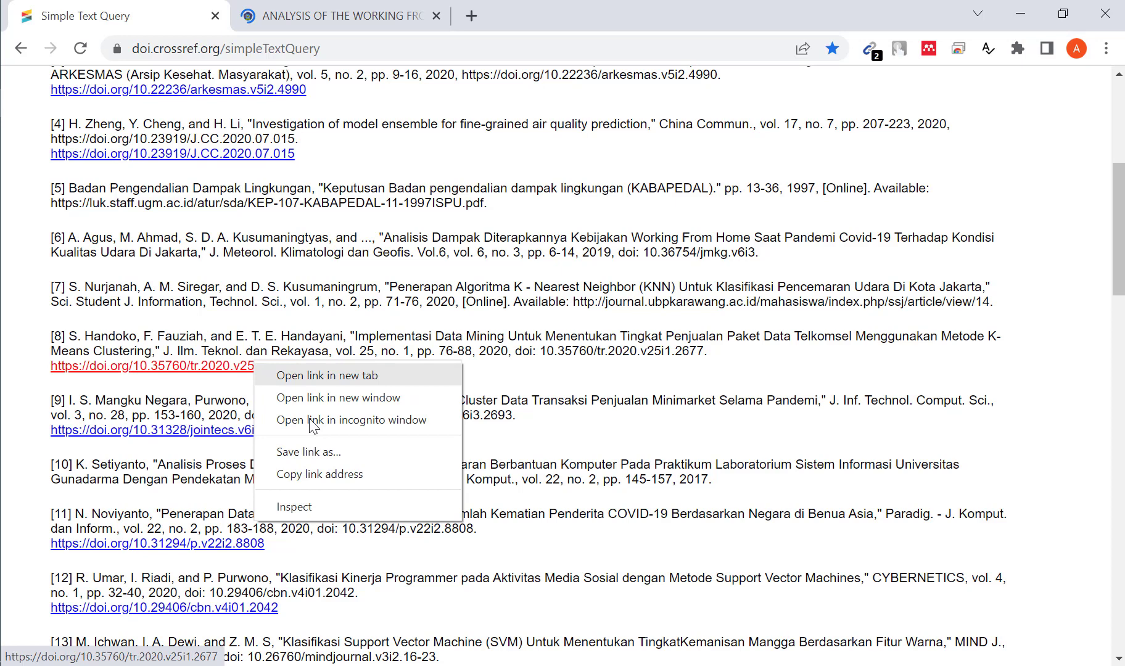
click(321, 469)
Switch to Word and delete the text "doi: 10.35760/tr.2020.v25i1.2677" from reference [8], keeping the final period.
key(alt+Tab)
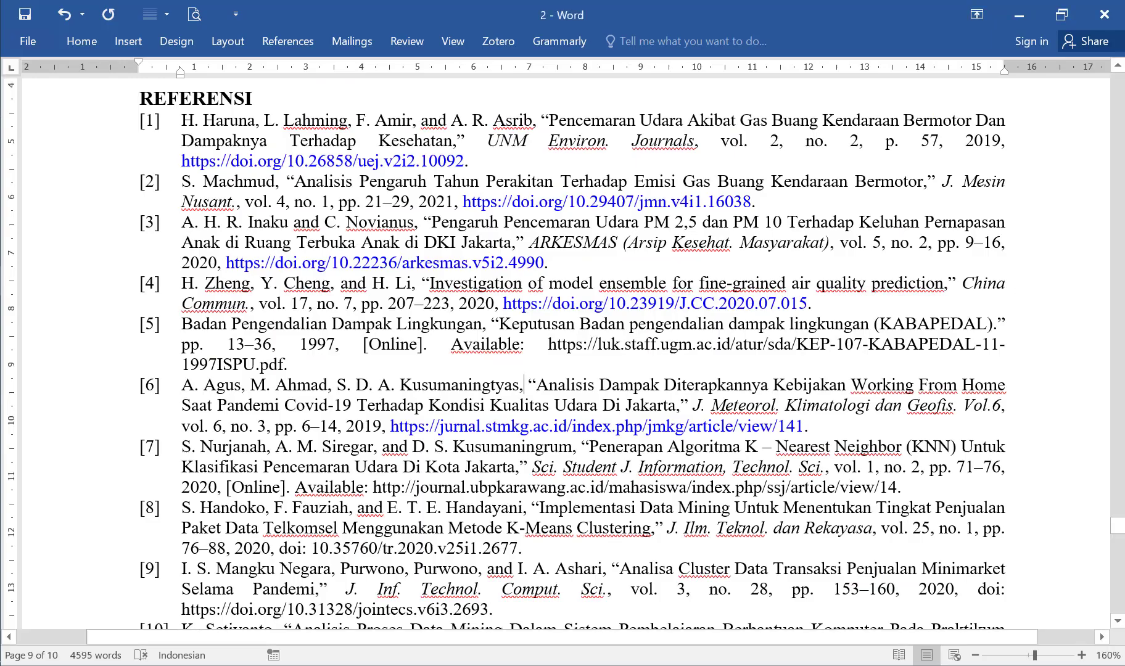
key(alt+Tab)
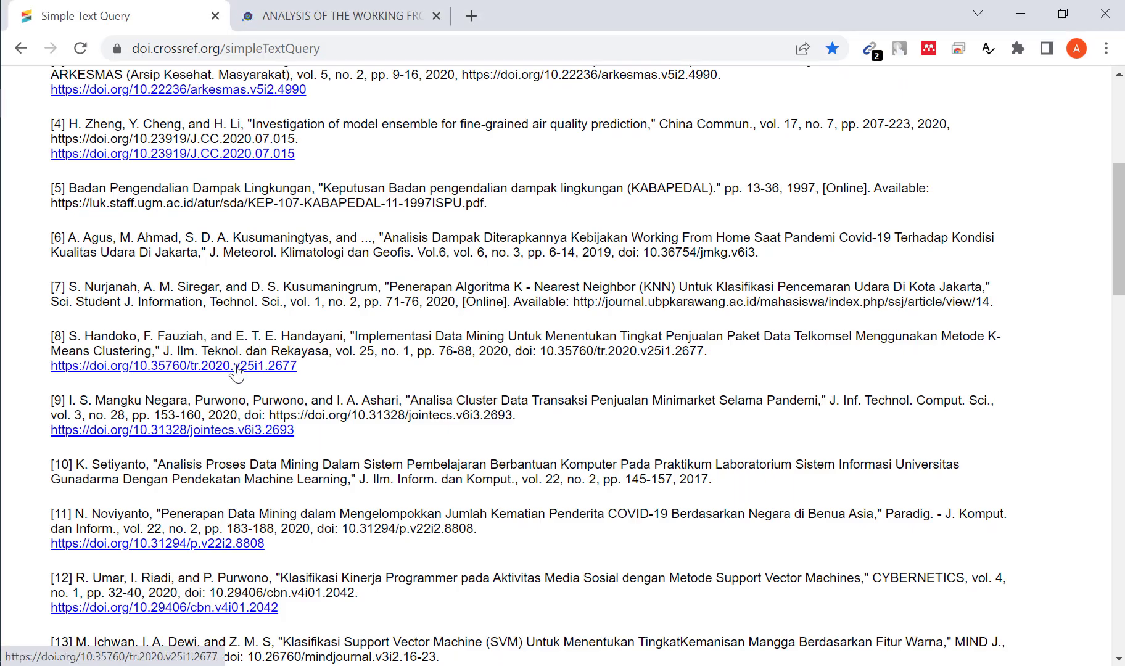
key(alt+Tab)
scroll(547, 425, down, 2)
click(551, 446)
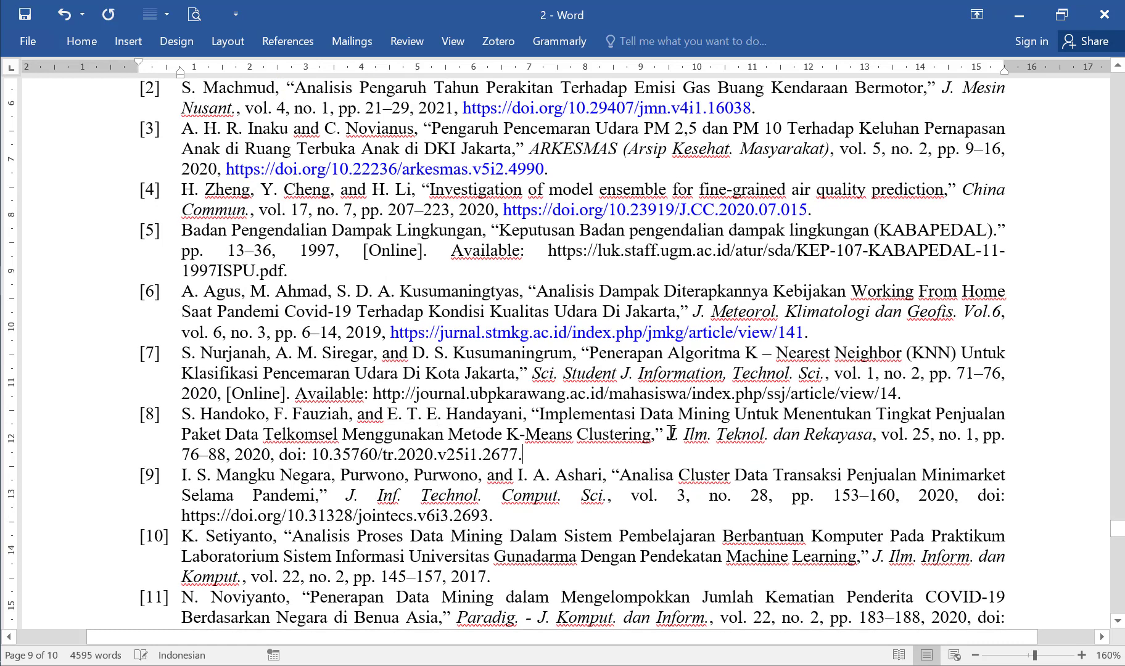
key(Left)
key(ctrl+shift+Left)
key(ctrl+shift+Left)
key(ctrl+shift+Left)
key(ctrl+shift+Left)
key(ctrl+shift+Left)
key(ctrl+shift+Left)
key(ctrl+shift+Left)
key(ctrl+shift+Left)
key(ctrl+shift+Left)
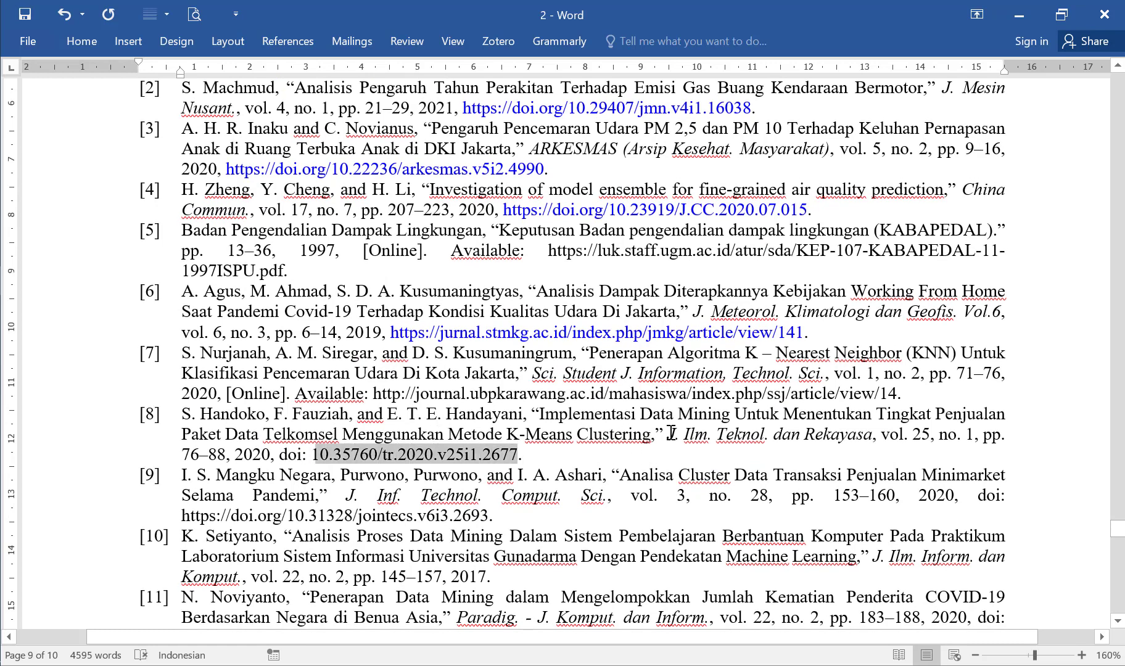
key(Delete)
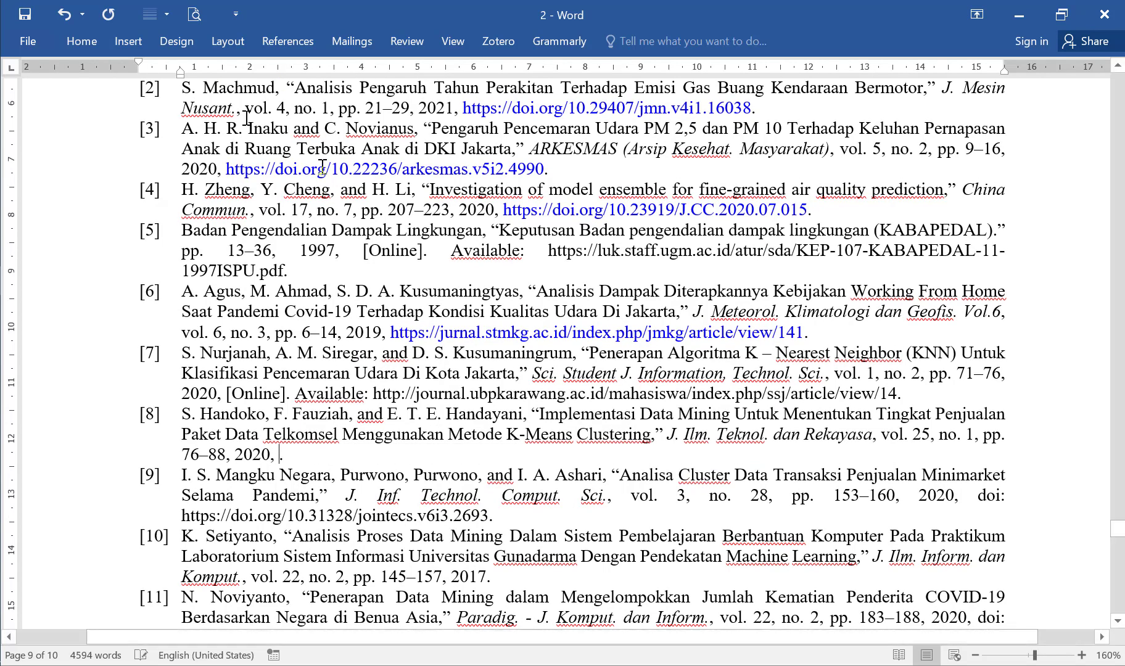
click(129, 45)
click(557, 64)
key(ctrl+v)
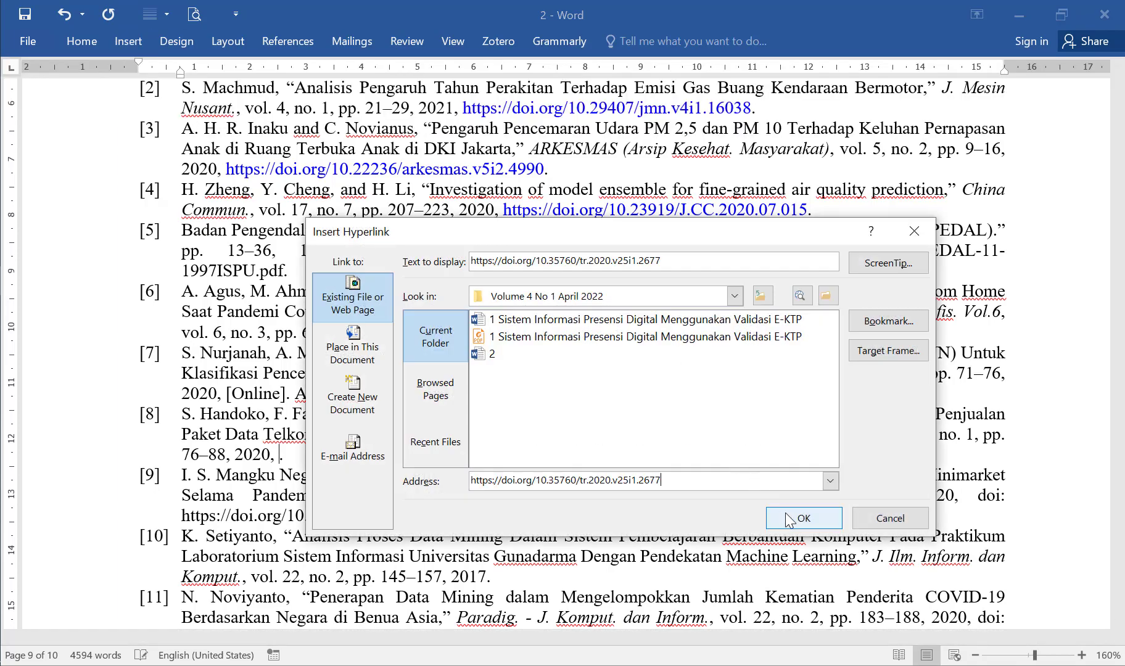
click(827, 518)
scroll(523, 388, down, 2)
scroll(523, 388, down, 1)
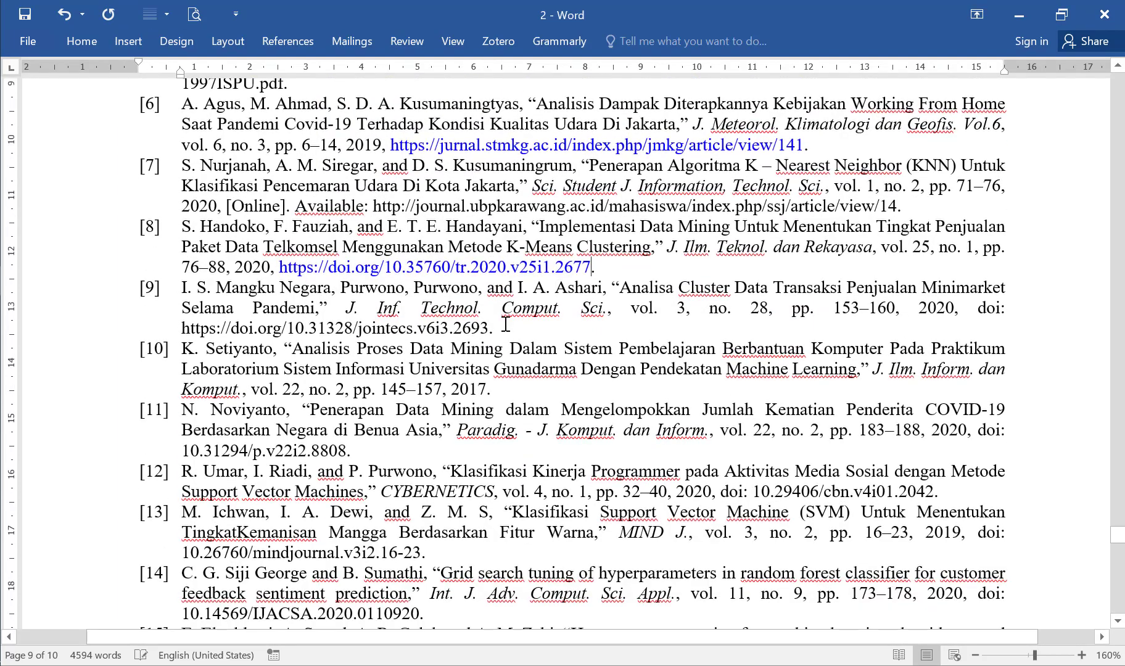
key(alt+Tab)
right_click(227, 442)
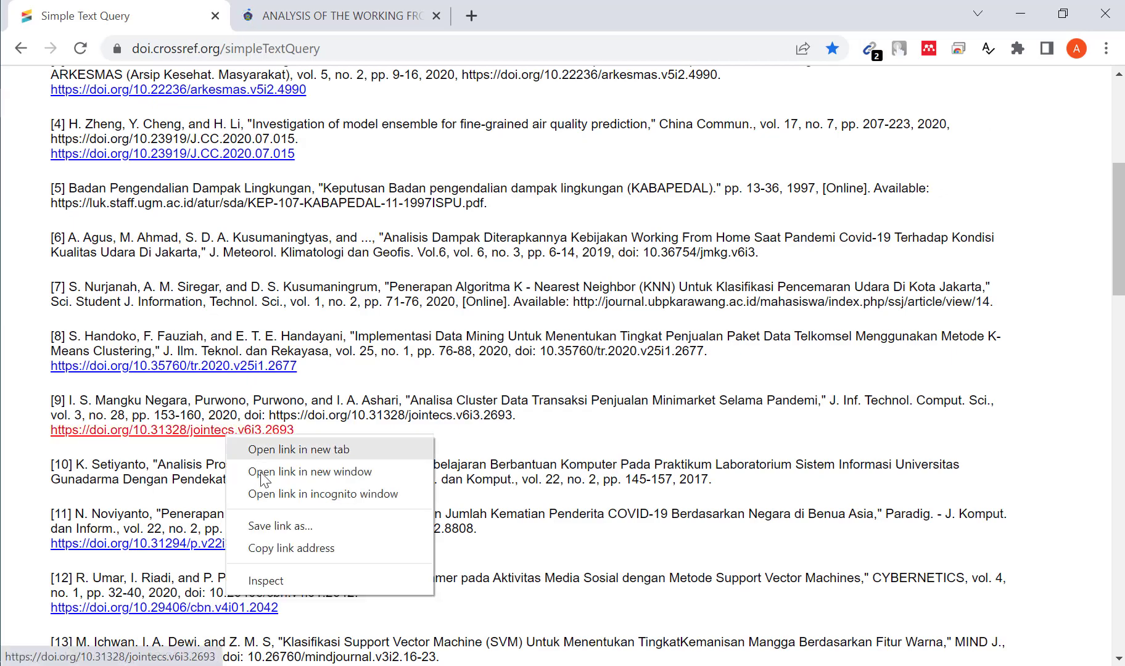
click(289, 545)
key(alt+Tab)
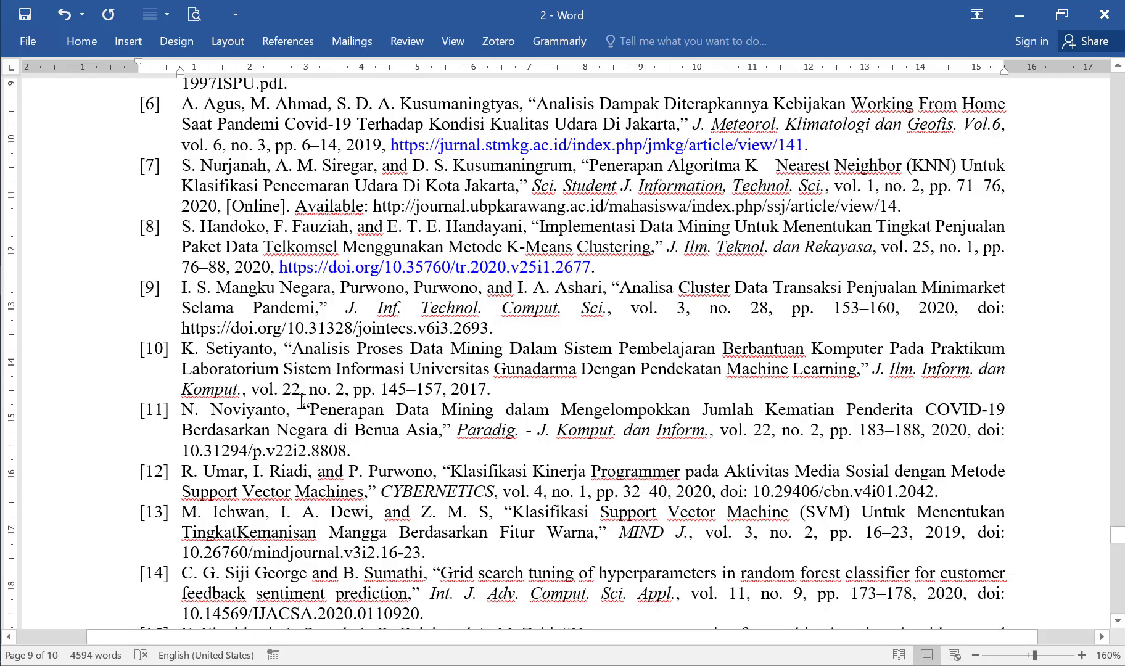
click(502, 330)
key(ctrl+shift+Left)
key(ctrl+shift+Left)
key(ctrl+shift+Left)
key(ctrl+shift+Left)
key(ctrl+shift+Left)
key(ctrl+shift+Left)
key(ctrl+shift+Left)
key(ctrl+shift+Left)
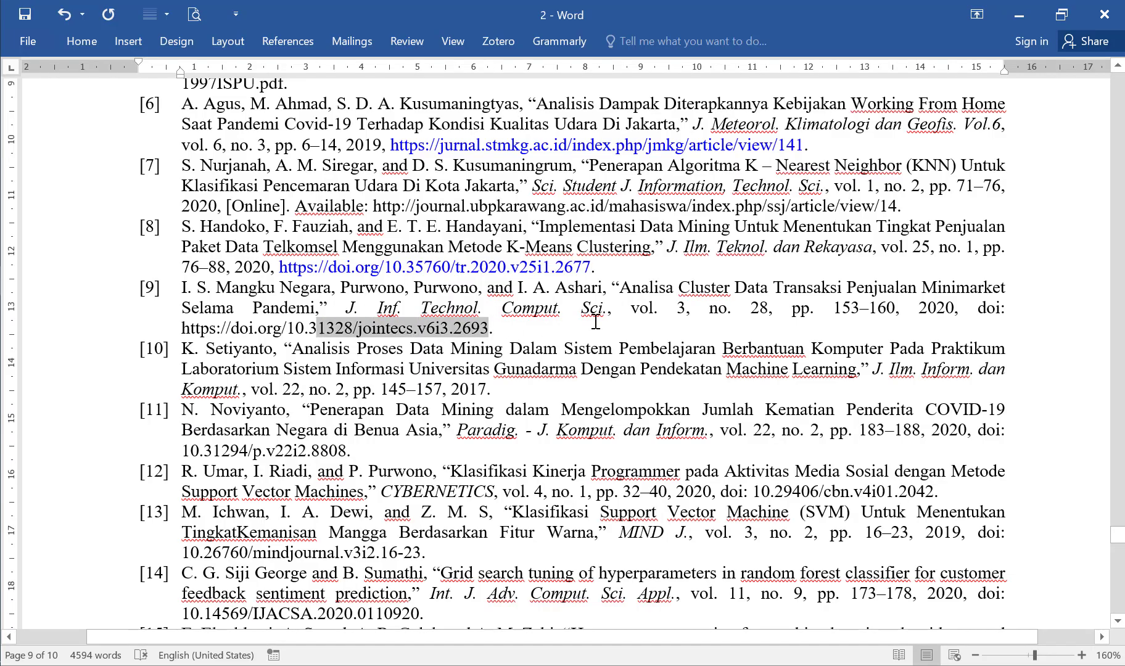
key(ctrl+shift+Left)
key(ctrl+shift+Left)
key(ctrl+shift+Left)
key(BackSpace)
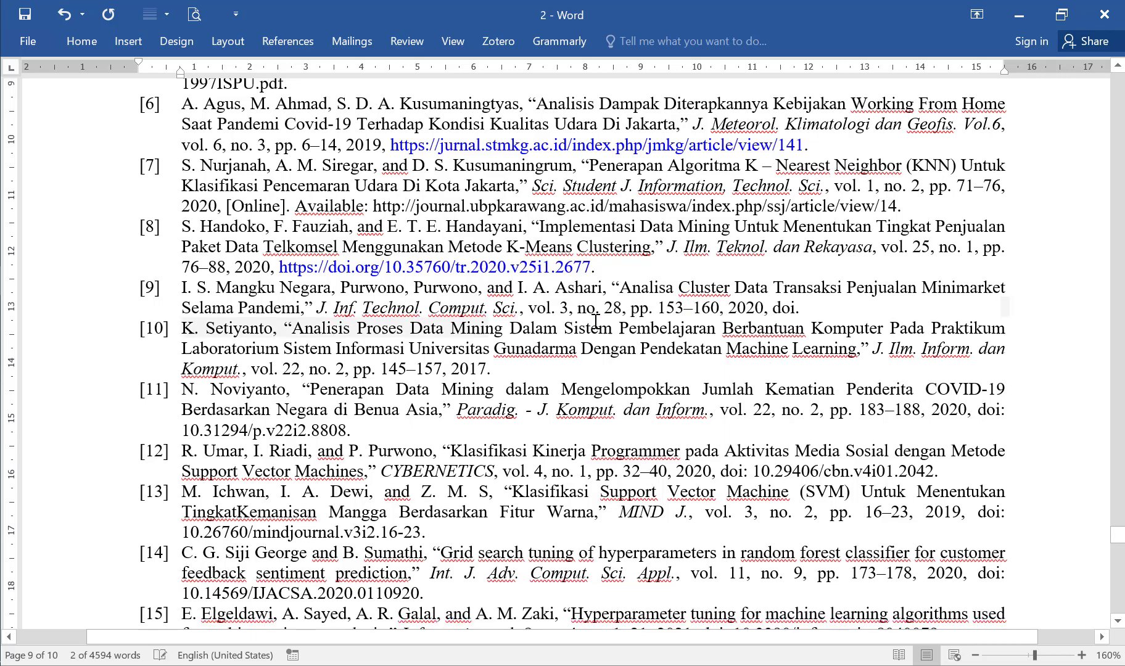
key(ctrl+shift+Left)
key(BackSpace)
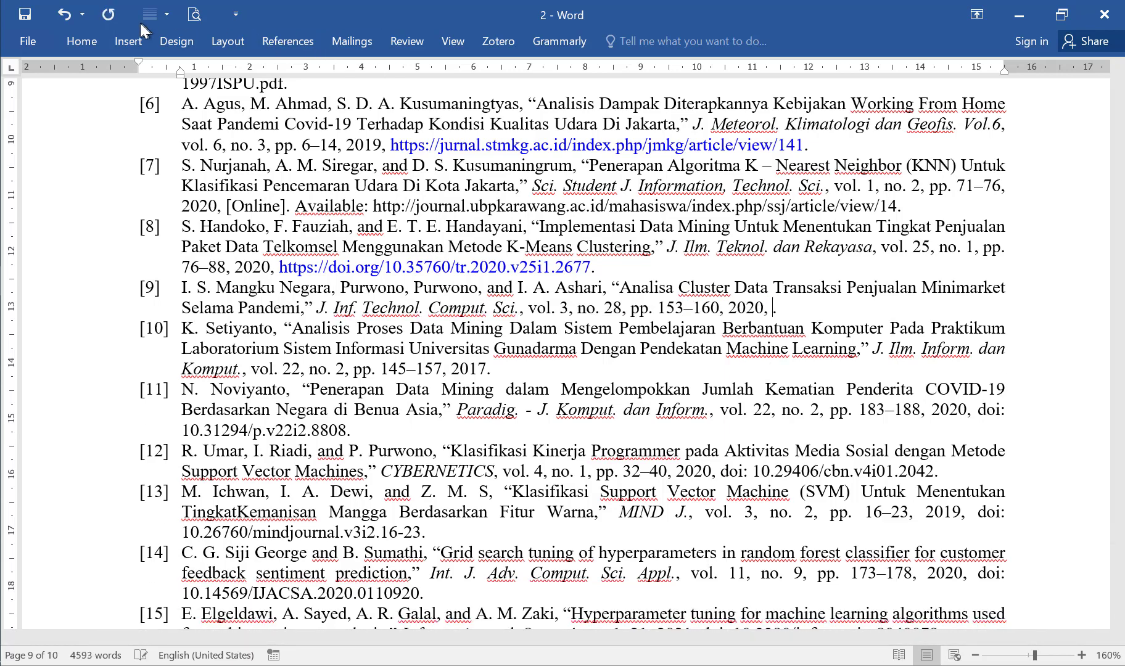
click(130, 41)
click(558, 63)
key(ctrl+v)
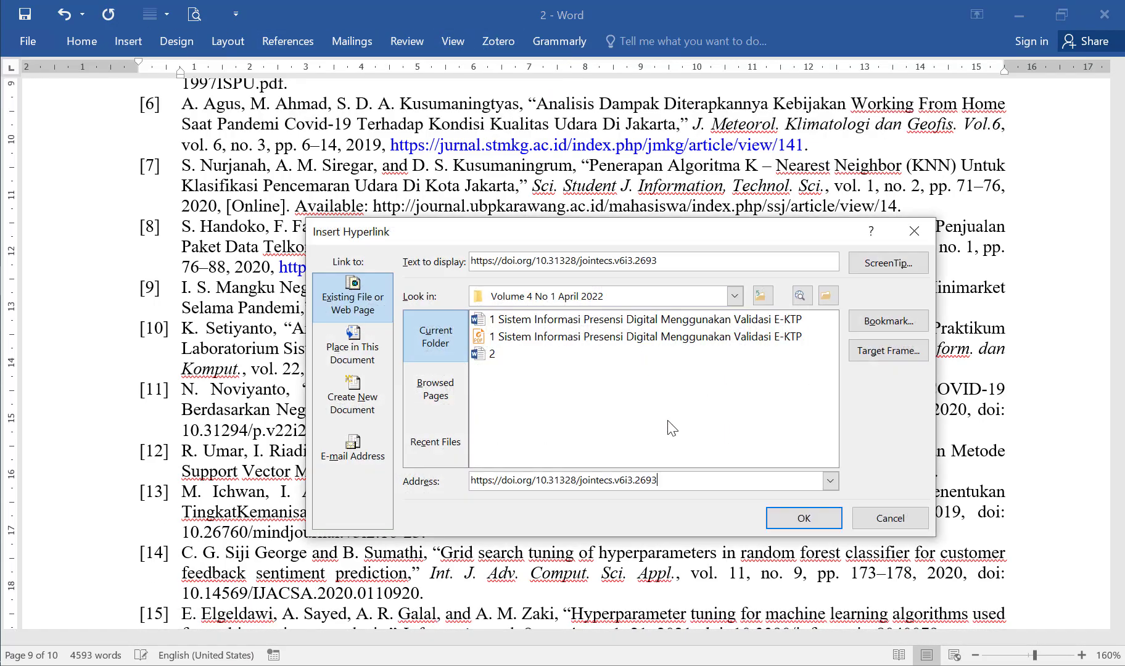
click(803, 518)
scroll(603, 240, up, 5)
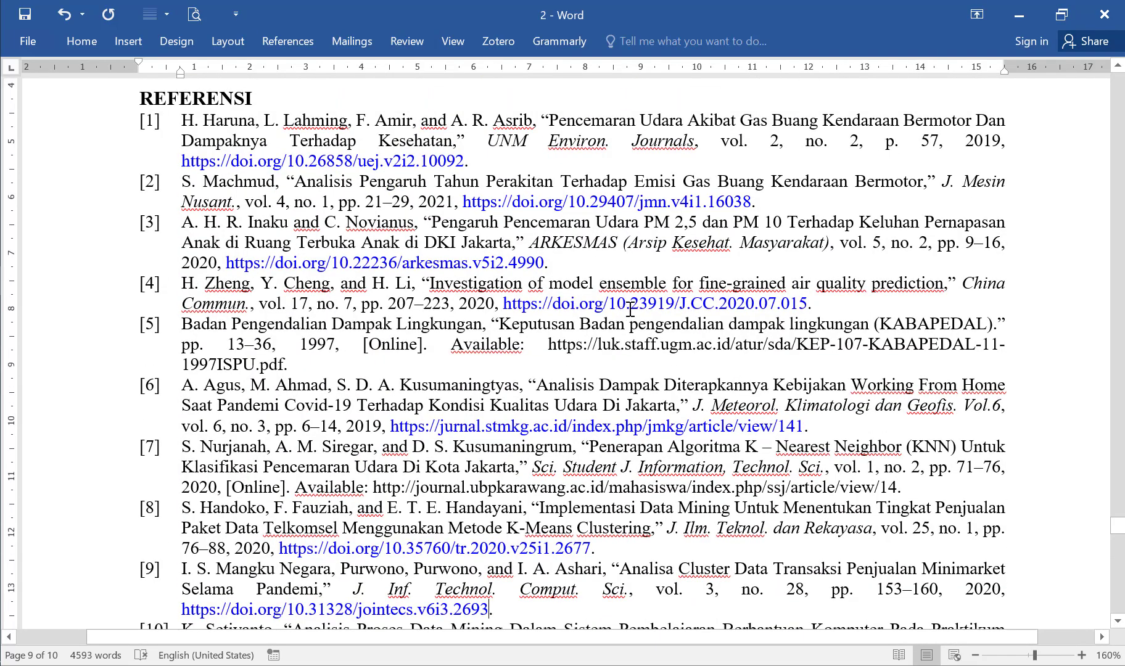
scroll(630, 385, down, 3)
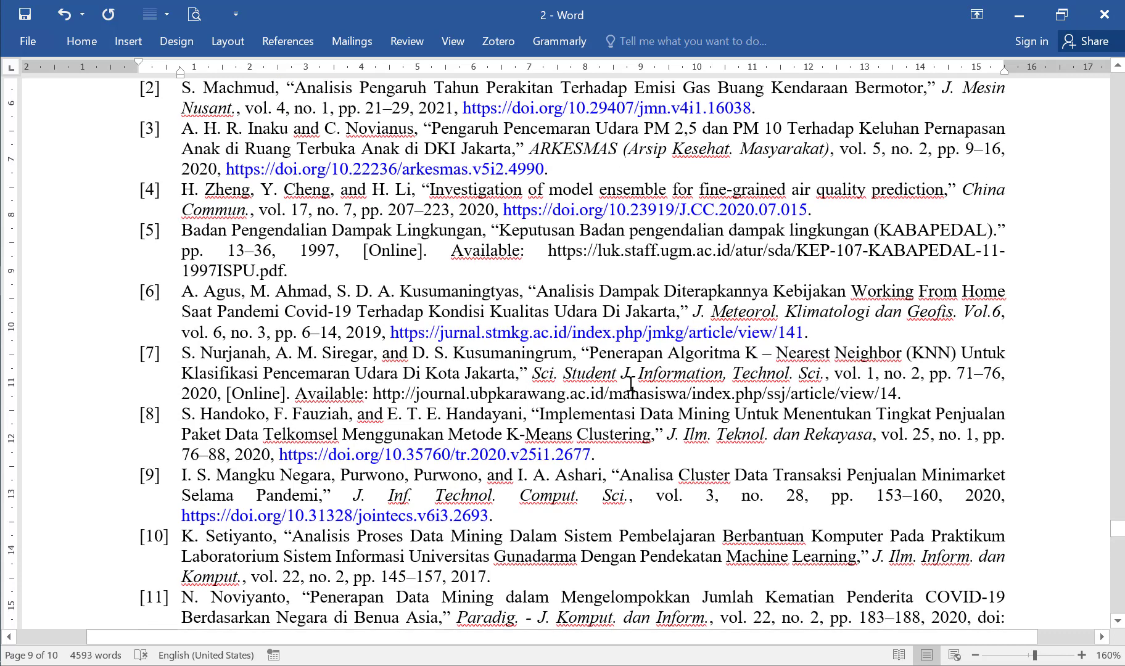